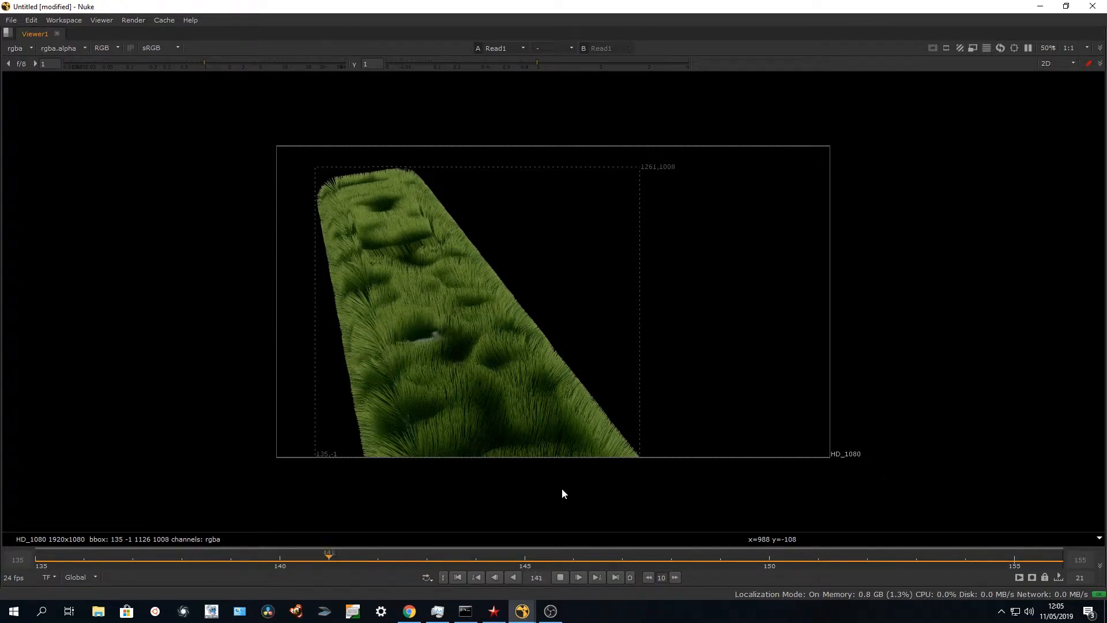
# Stop the playback of the rendered grass sequence and switch to Guerilla Render
pyautogui.click(559, 578)
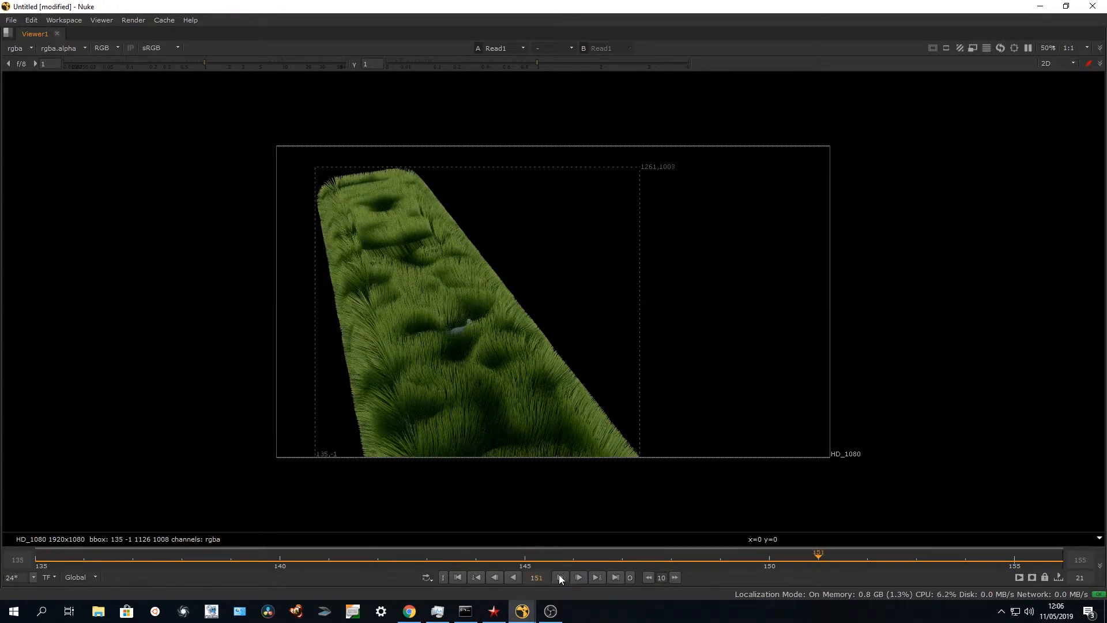
pyautogui.click(494, 610)
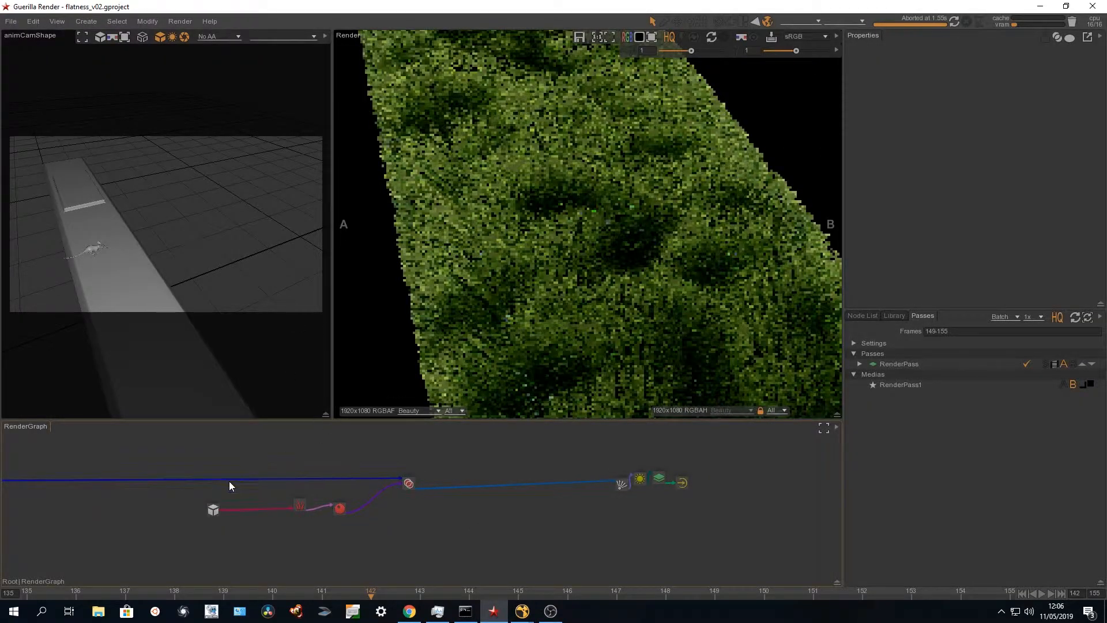
# Select the two chained merge nodes at the upstream end of the render graph
pyautogui.moveTo(216, 482); pyautogui.dragTo(558, 471, button='middle')
pyautogui.moveTo(367, 486); pyautogui.dragTo(414, 491, button='middle')
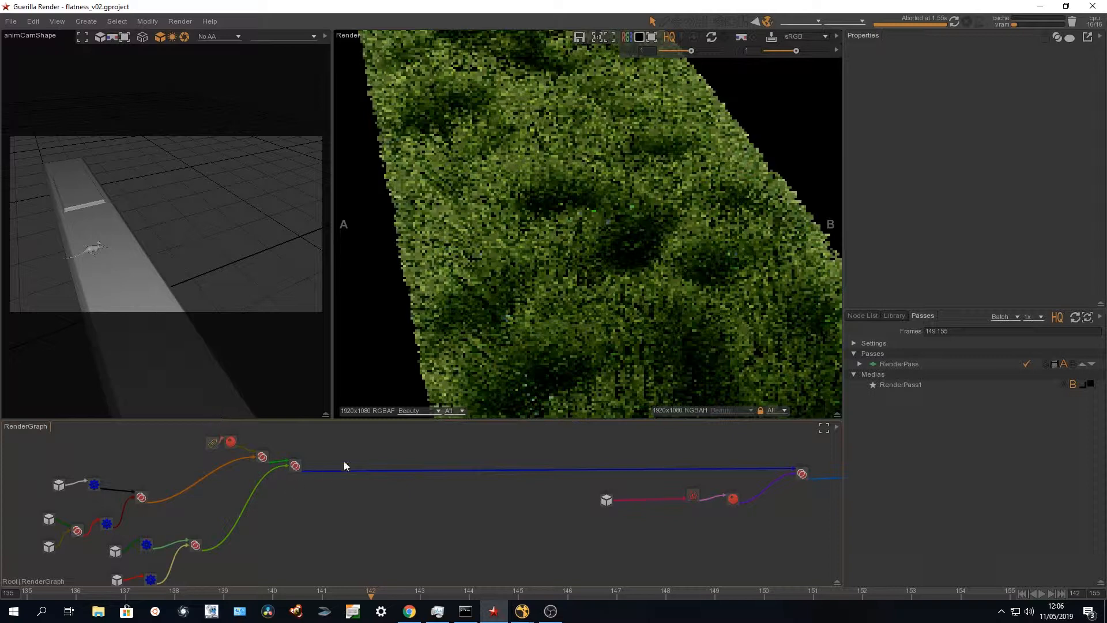
pyautogui.moveTo(349, 452); pyautogui.dragTo(248, 491)
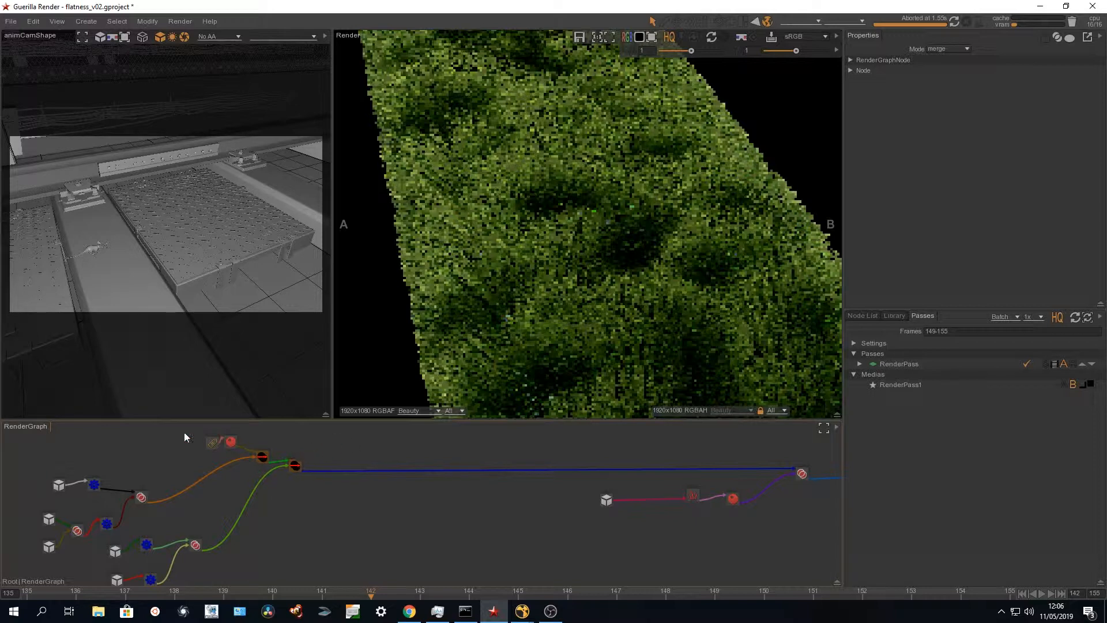
pyautogui.moveTo(327, 444); pyautogui.dragTo(254, 489)
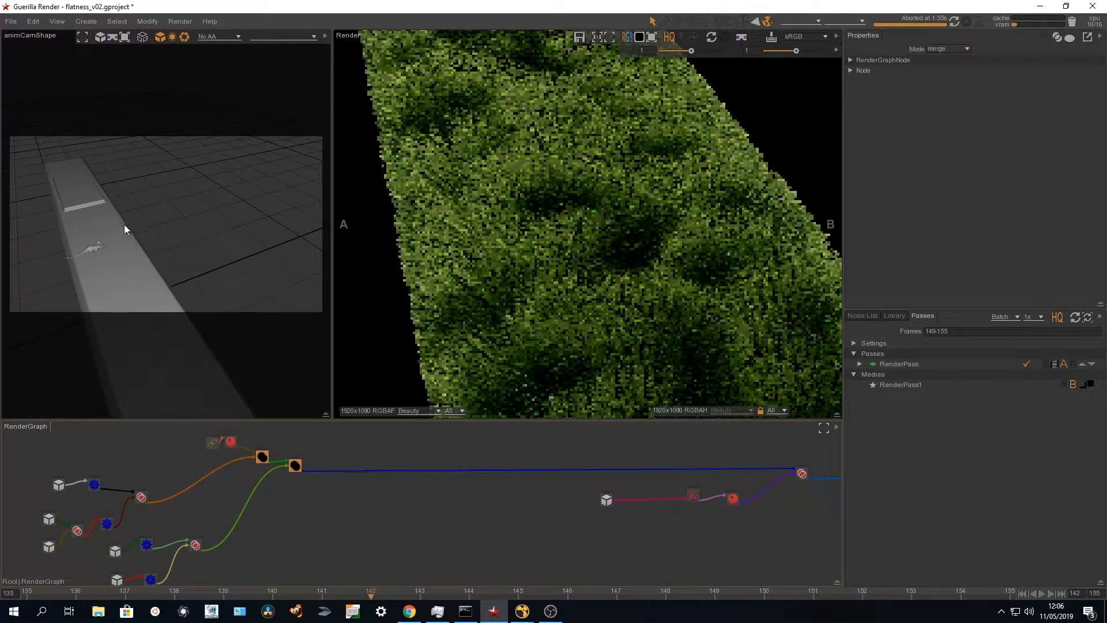
# Change the 3D viewport from the animated camera to the Perspective view and frame the mouse on the rail
pyautogui.press('space')
pyautogui.moveTo(129, 256); pyautogui.dragTo(161, 249)
pyautogui.press('space')
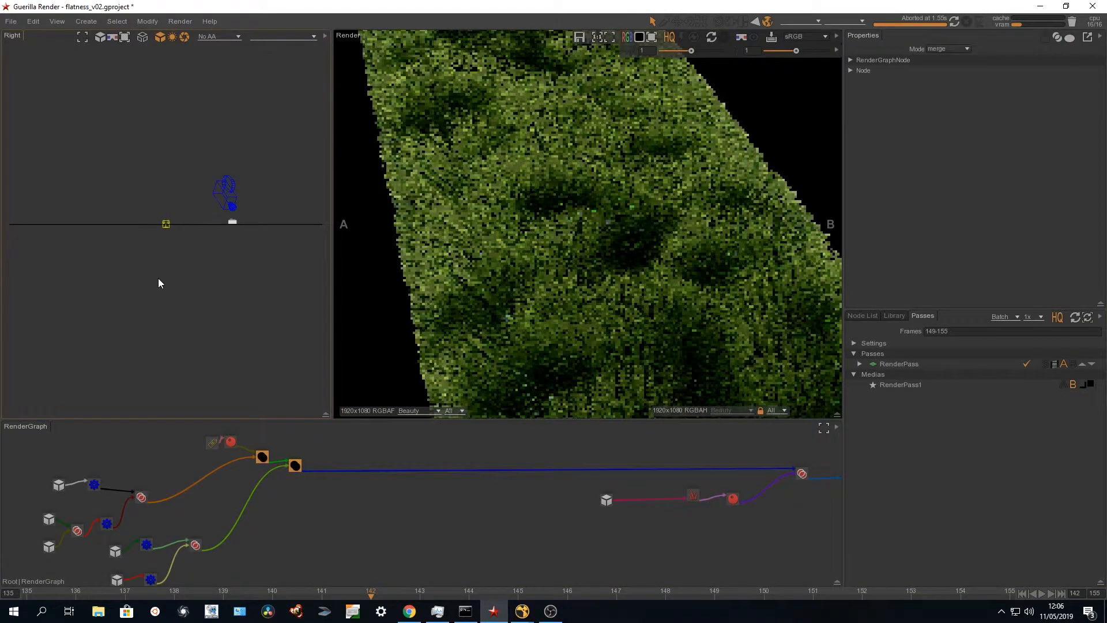
pyautogui.press('space')
pyautogui.click(216, 265)
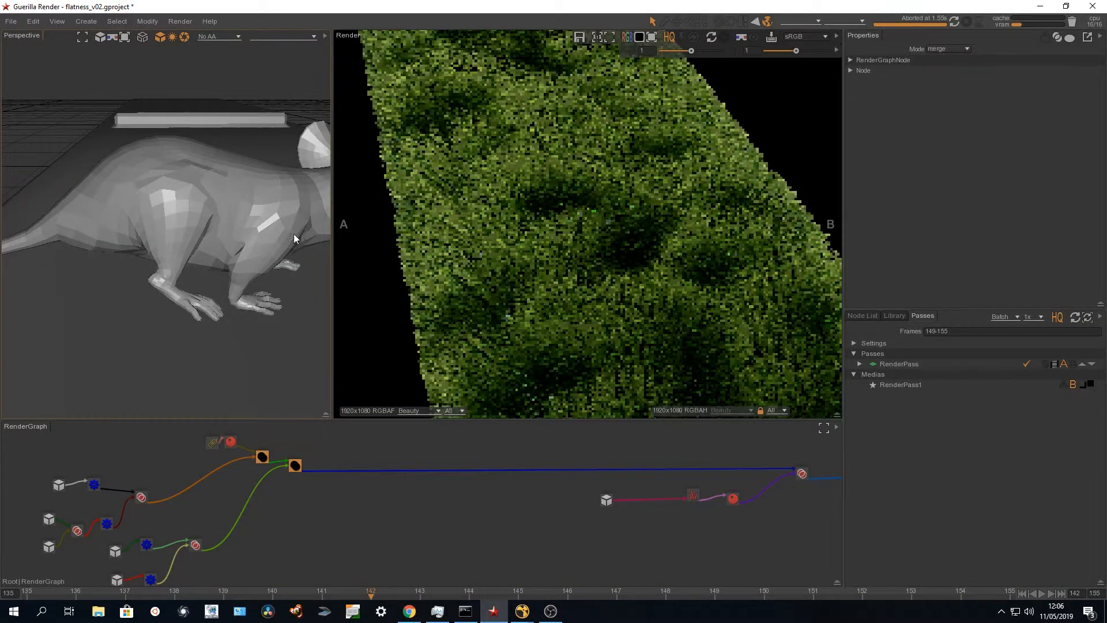
pyautogui.keyDown('alt'); pyautogui.moveTo(293, 234); pyautogui.dragTo(124, 254, button='right'); pyautogui.keyUp('alt')
pyautogui.keyDown('alt'); pyautogui.moveTo(125, 255); pyautogui.dragTo(154, 284); pyautogui.keyUp('alt')
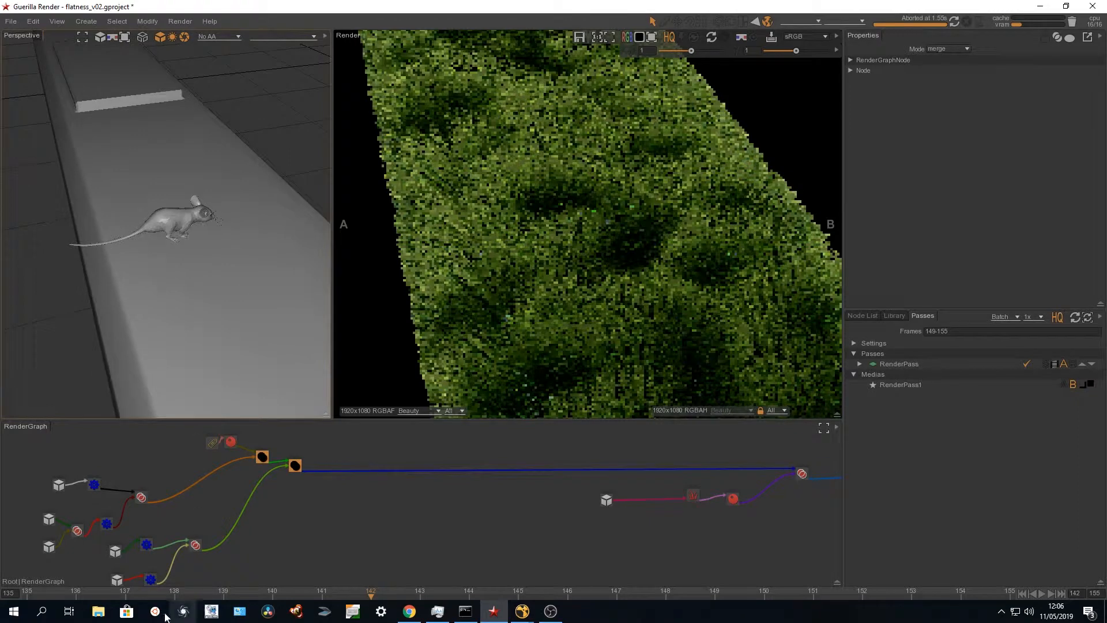
# Review the mouse's motion across the rail from frame 135 to 145 at several angles, ending on frame 145
pyautogui.click(38, 594)
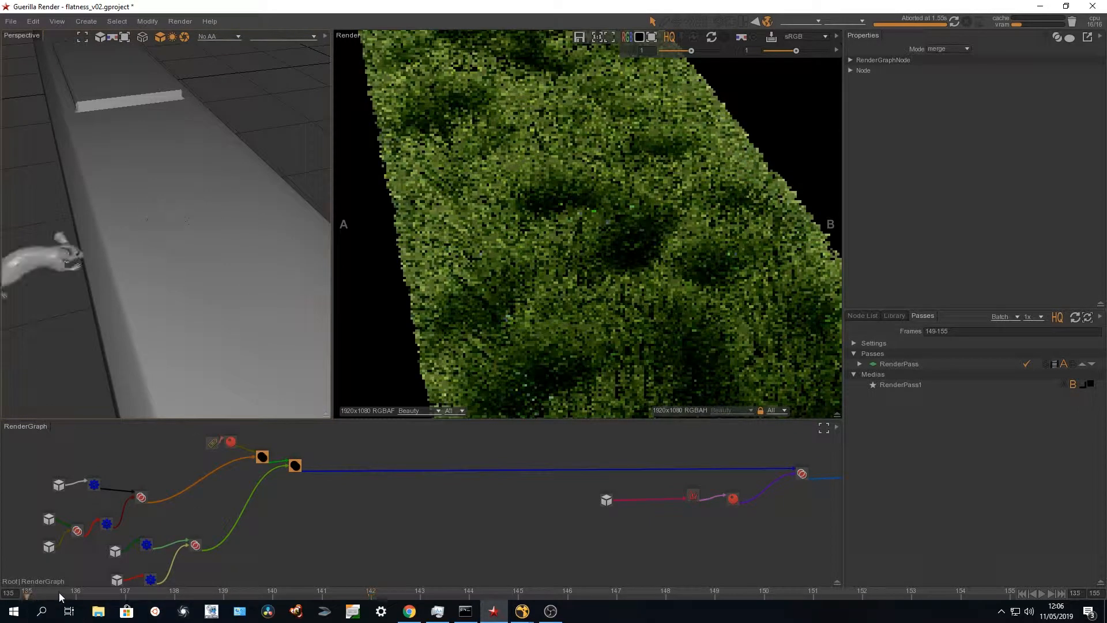
pyautogui.click(172, 592)
pyautogui.keyDown('alt'); pyautogui.moveTo(149, 369); pyautogui.dragTo(146, 149); pyautogui.keyUp('alt')
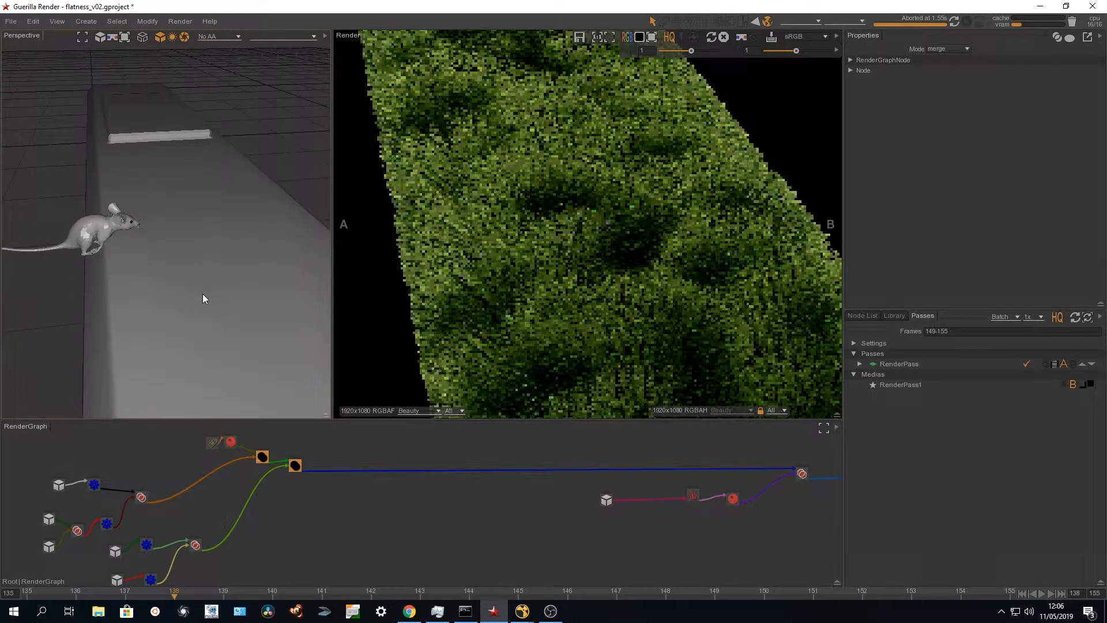
pyautogui.moveTo(202, 294)
pyautogui.keyDown('alt'); pyautogui.mouseDown()
pyautogui.moveTo(168, 271)
pyautogui.moveTo(186, 284)
pyautogui.mouseUp(); pyautogui.keyUp('alt')
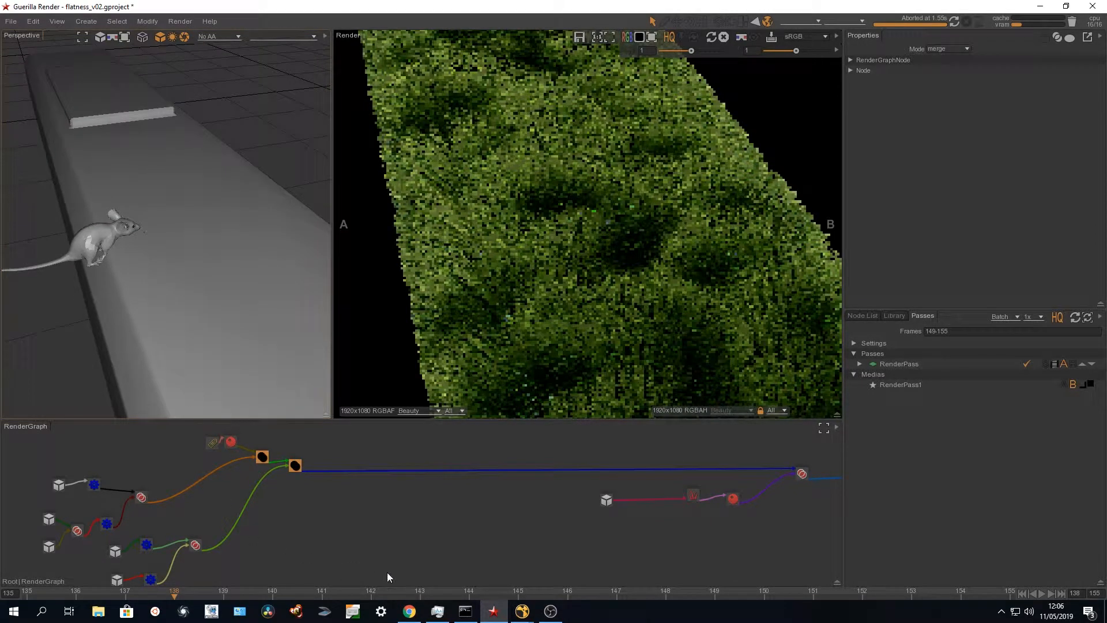
pyautogui.click(518, 594)
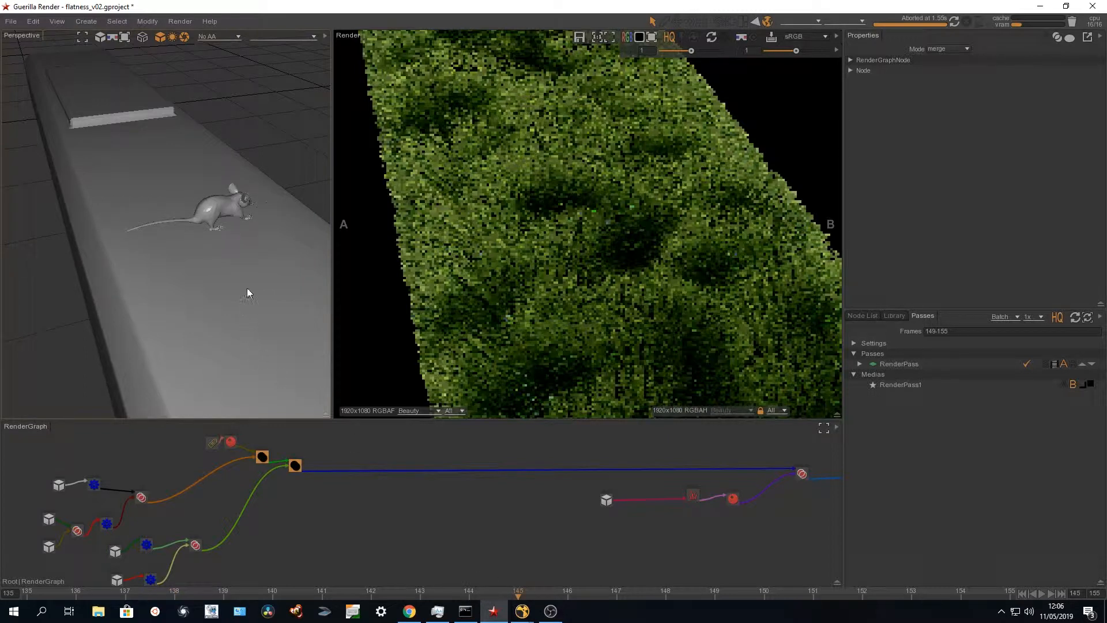
pyautogui.keyDown('alt'); pyautogui.moveTo(250, 285); pyautogui.dragTo(179, 294); pyautogui.keyUp('alt')
pyautogui.keyDown('alt'); pyautogui.moveTo(240, 276); pyautogui.dragTo(196, 309); pyautogui.keyUp('alt')
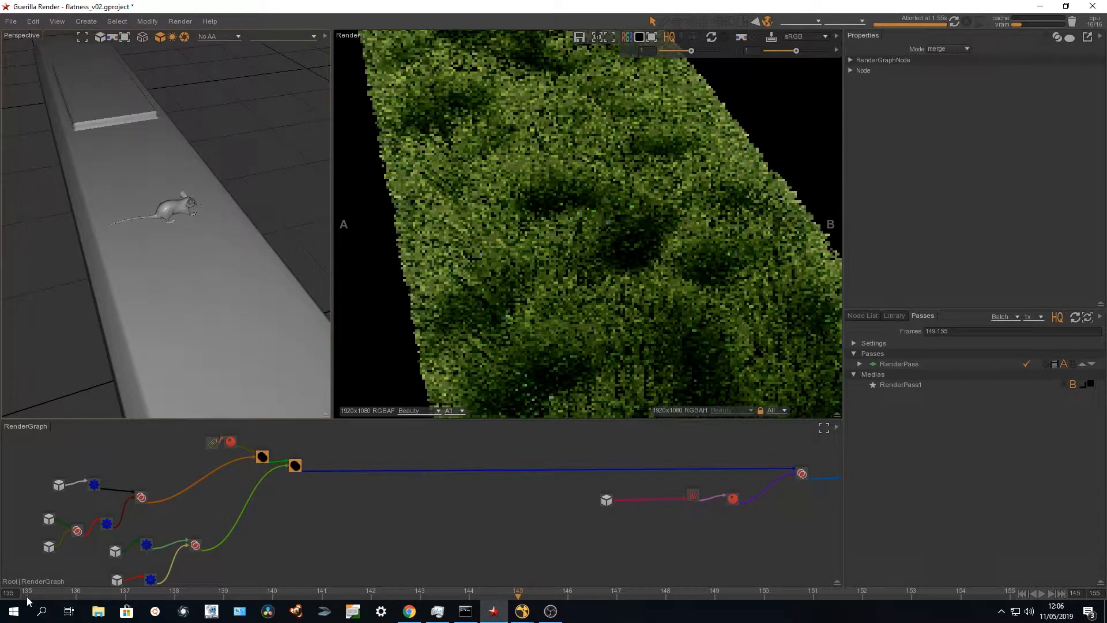
pyautogui.moveTo(27, 598); pyautogui.dragTo(525, 597)
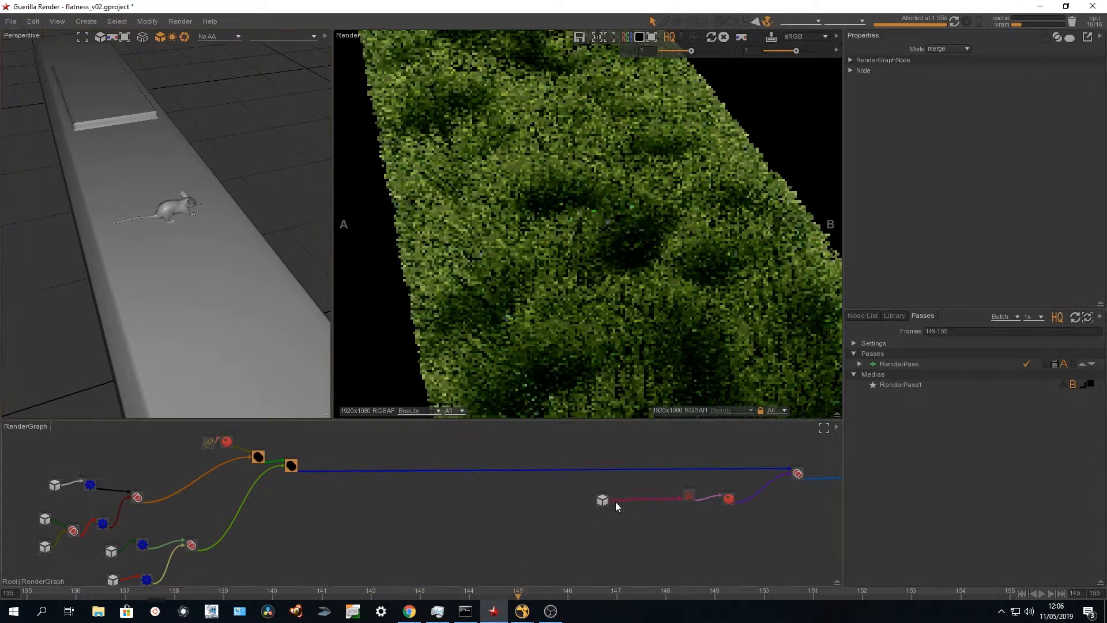
# Reposition the Trace node slightly within the render graph and render frame 145 with the whole image fitted in view
pyautogui.moveTo(615, 503); pyautogui.dragTo(527, 508, button='middle')
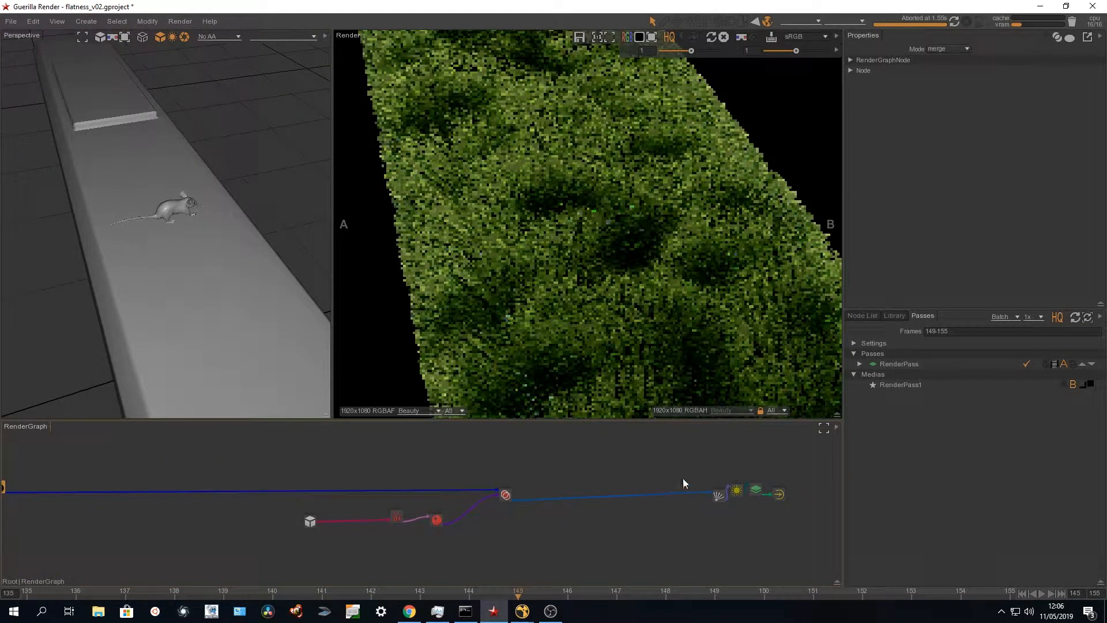
pyautogui.moveTo(719, 495); pyautogui.dragTo(695, 506)
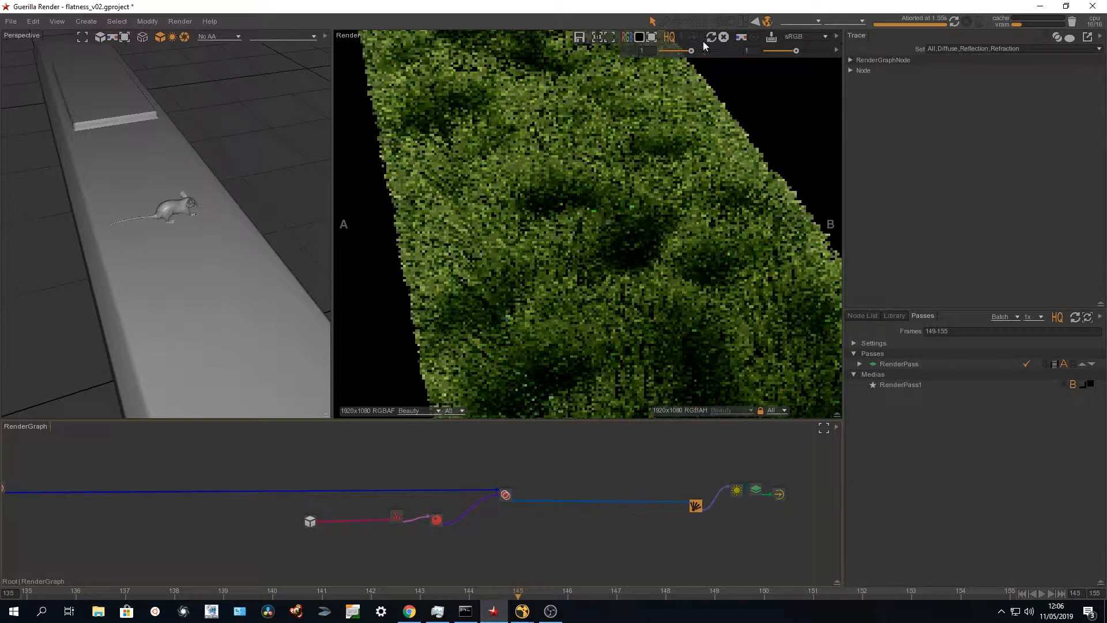
pyautogui.click(608, 40)
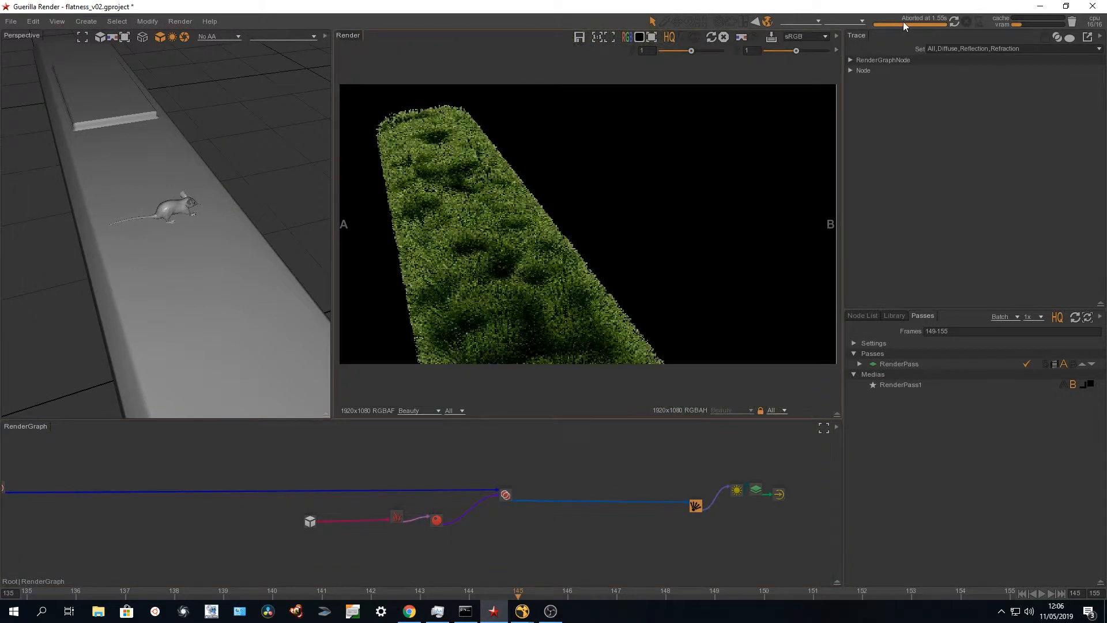
pyautogui.click(954, 22)
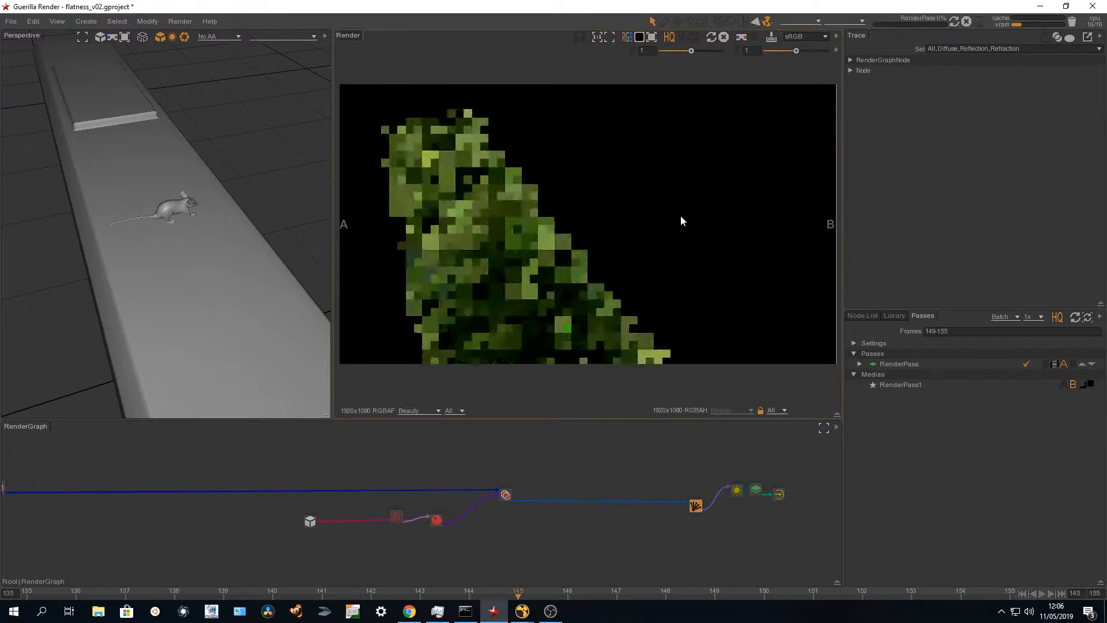
# Select the mouse body and compare its place in the render with the Nuke sequence around frame 145
pyautogui.click(176, 206)
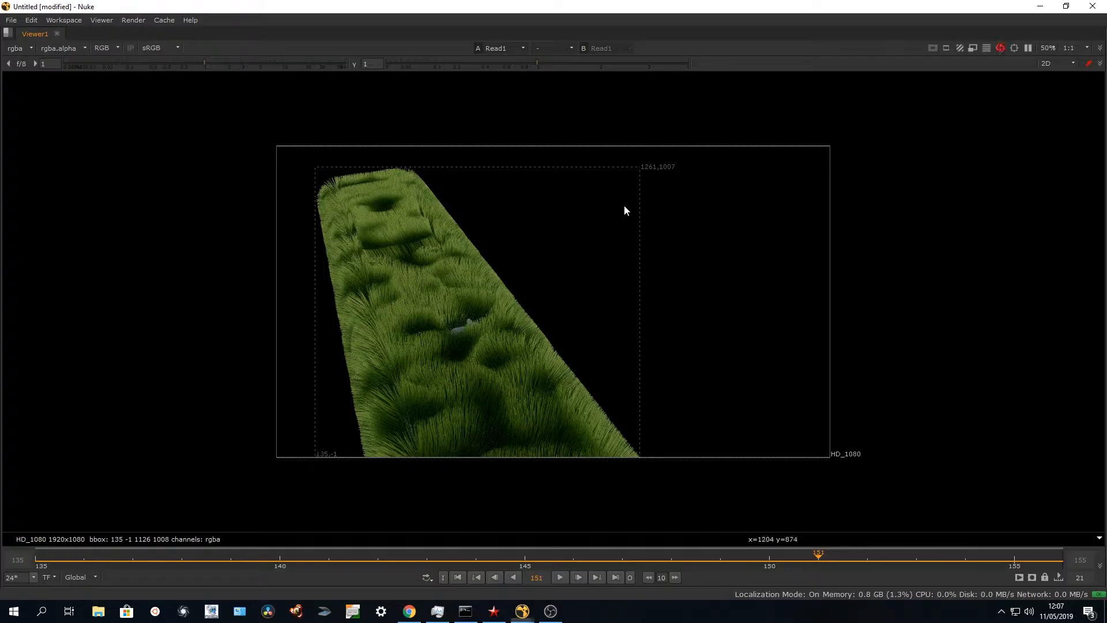
pyautogui.click(525, 563)
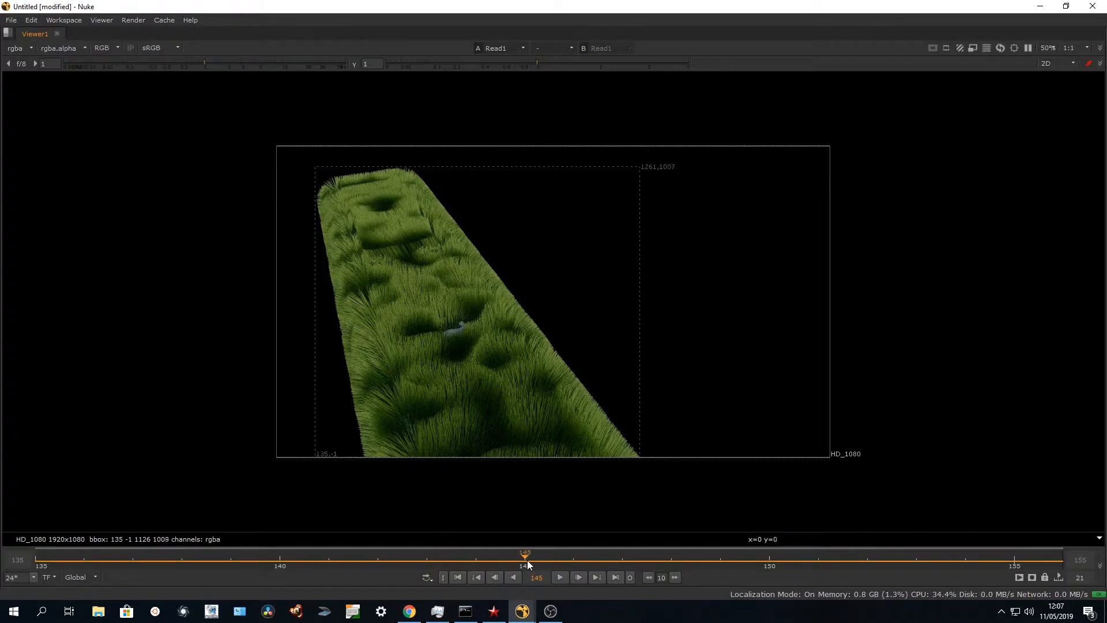
pyautogui.hotkey('alt', 'Tab')
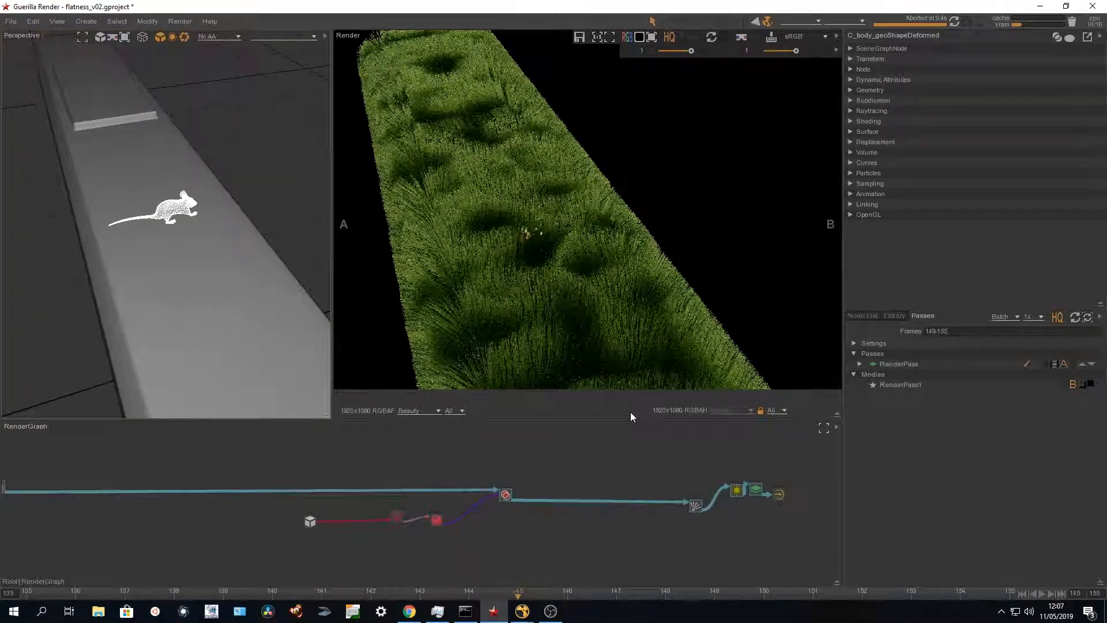
pyautogui.hotkey('alt', 'Tab')
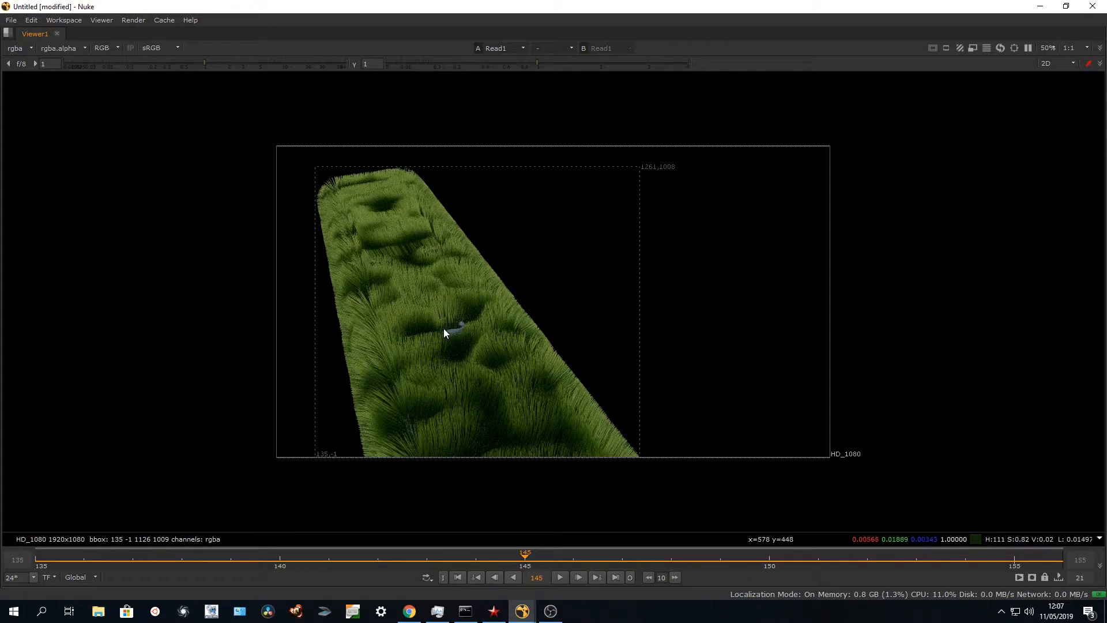
pyautogui.moveTo(420, 559); pyautogui.dragTo(521, 555)
pyautogui.hotkey('alt', 'Tab')
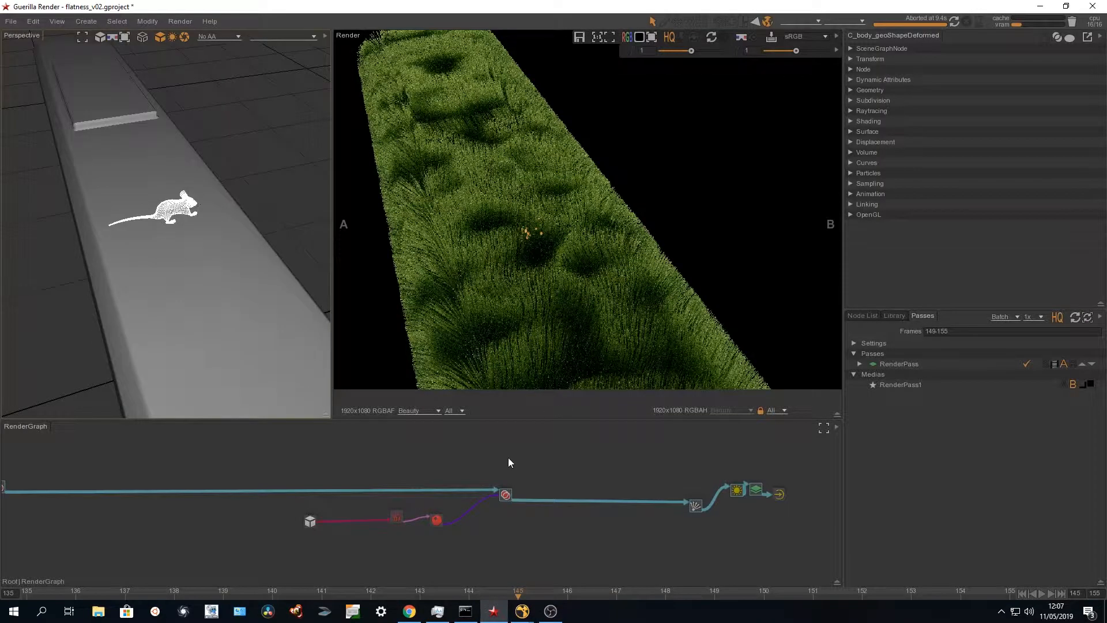
# Set the Fur node's Flatness to 1, then render the grass as a check and stop the render
pyautogui.moveTo(287, 506); pyautogui.dragTo(318, 521)
pyautogui.click(397, 516)
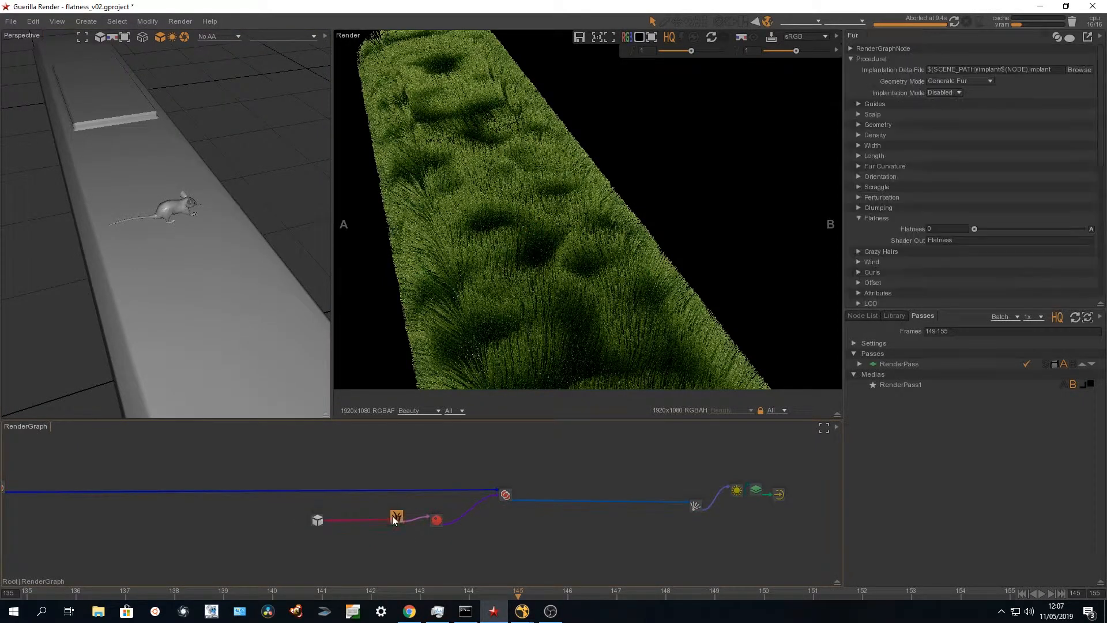
pyautogui.click(878, 218)
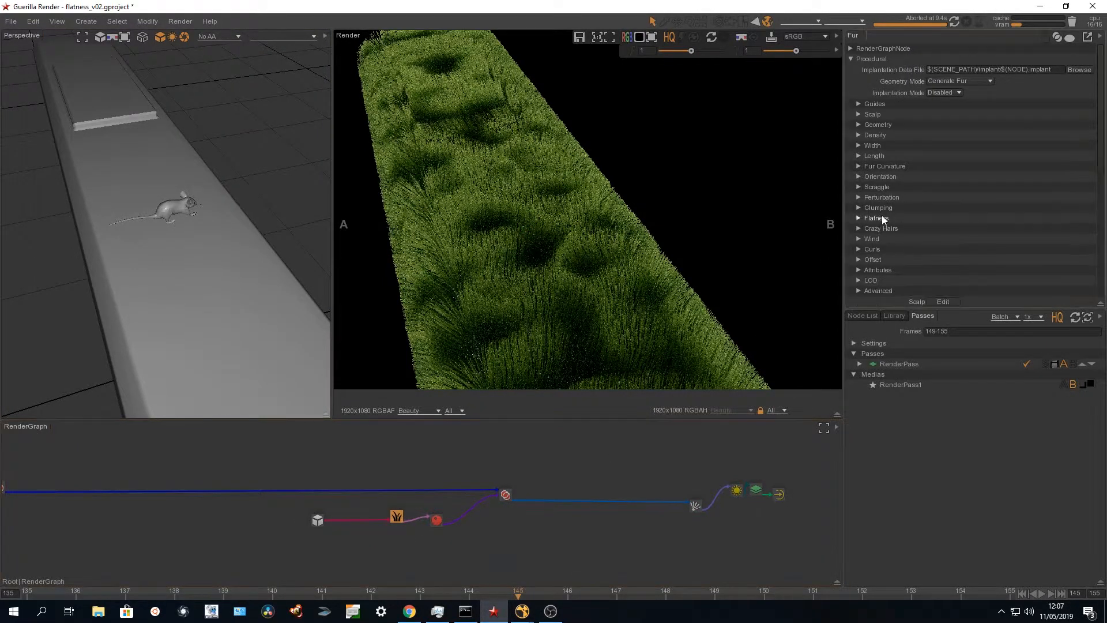
pyautogui.click(866, 59)
pyautogui.click(874, 59)
pyautogui.click(877, 218)
pyautogui.click(940, 229)
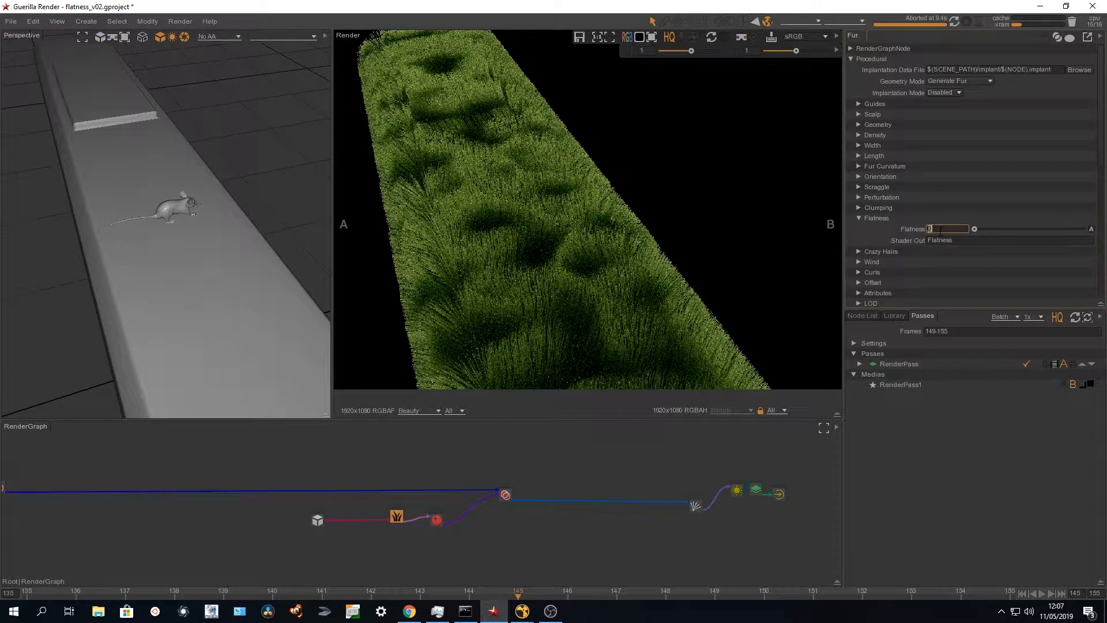
pyautogui.write('1')
pyautogui.press('Return')
pyautogui.click(952, 22)
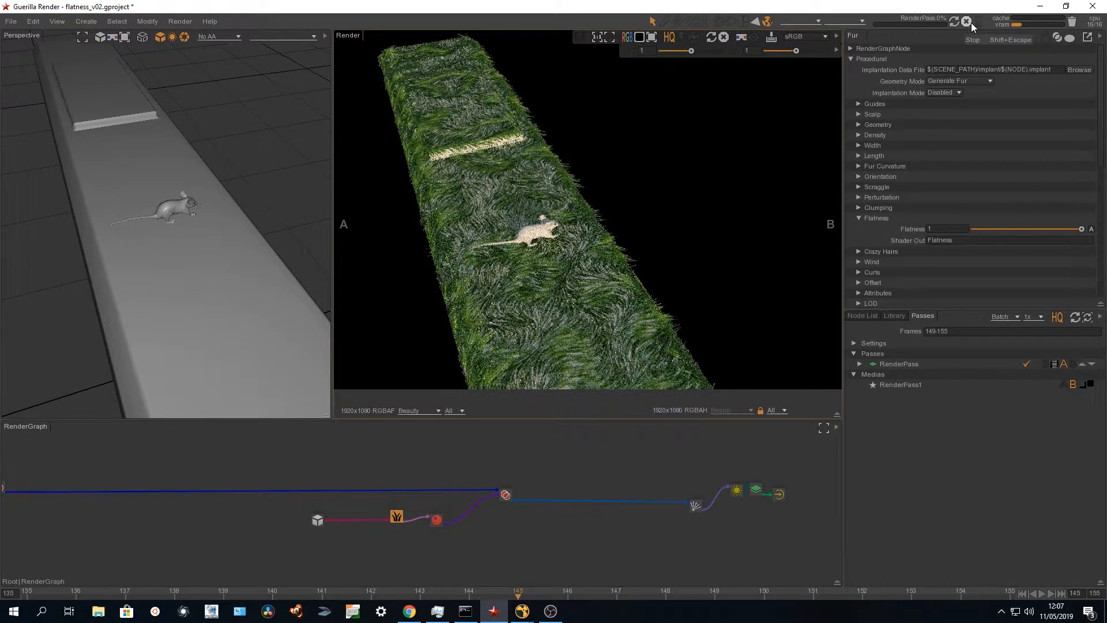
pyautogui.click(971, 23)
# Insert a MaterialOverride node between the rail geometry node and the Fur node in the render graph
pyautogui.click(316, 522)
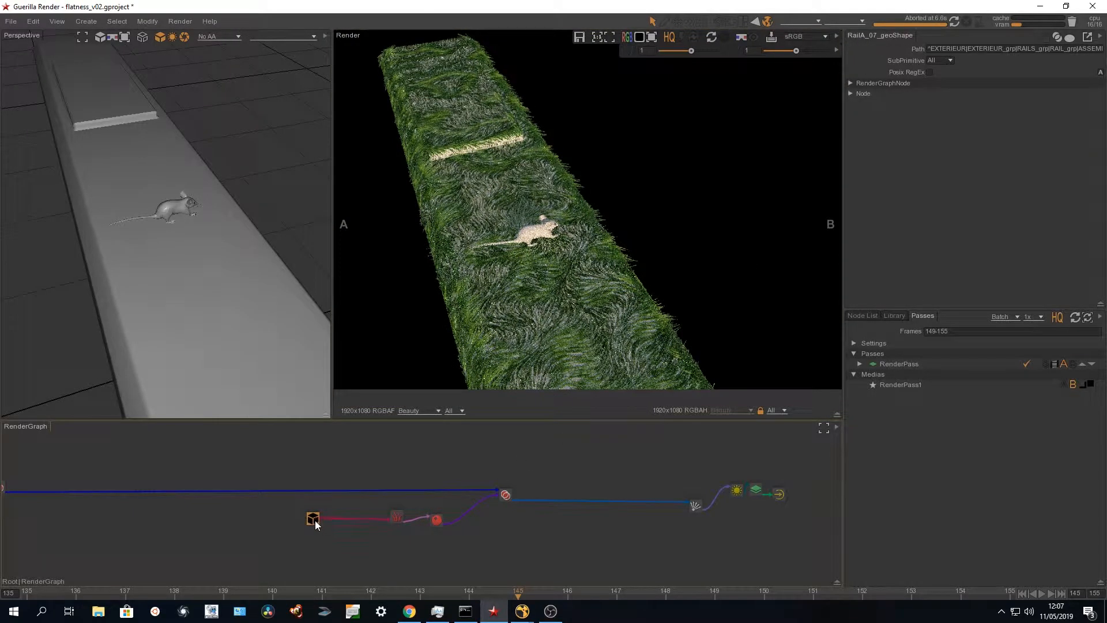
pyautogui.click(348, 518)
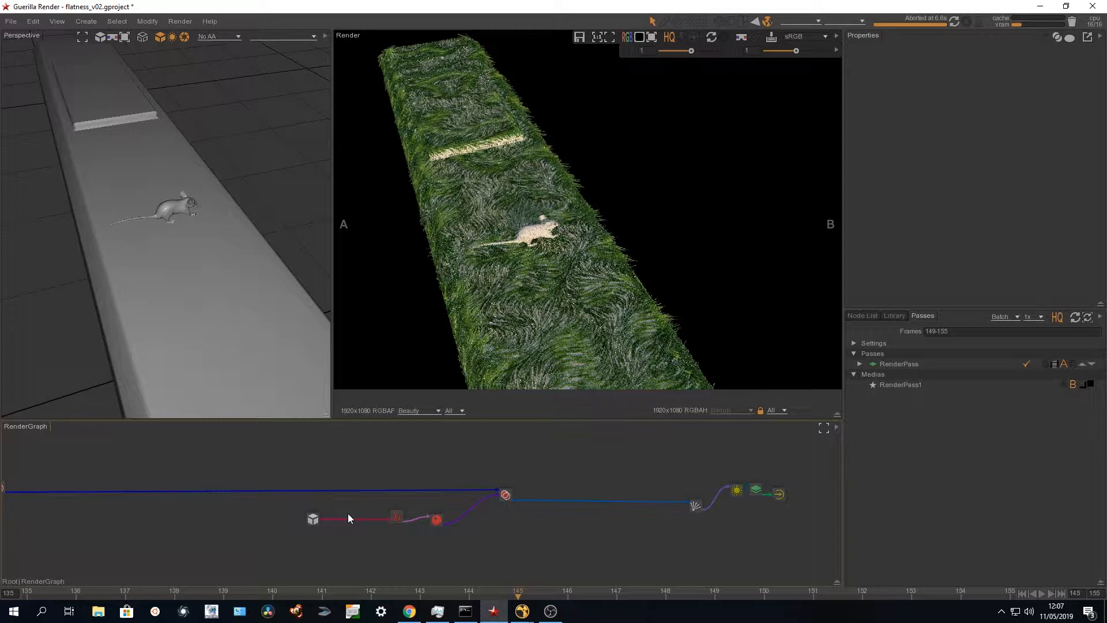
pyautogui.press('Tab')
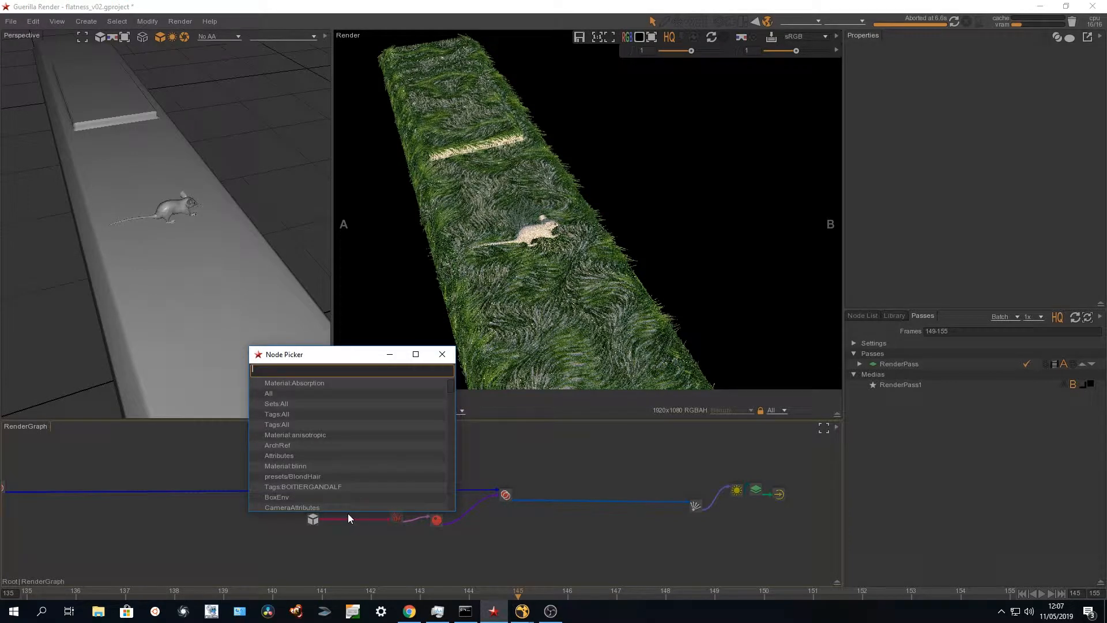
pyautogui.write('ma')
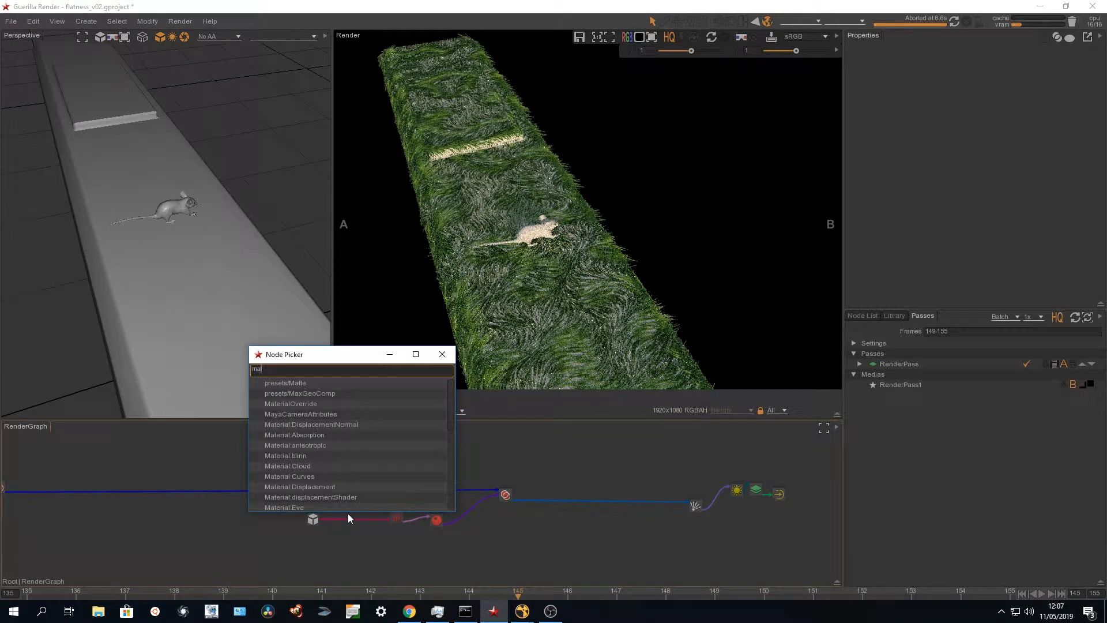
pyautogui.write('teria')
pyautogui.press('Return')
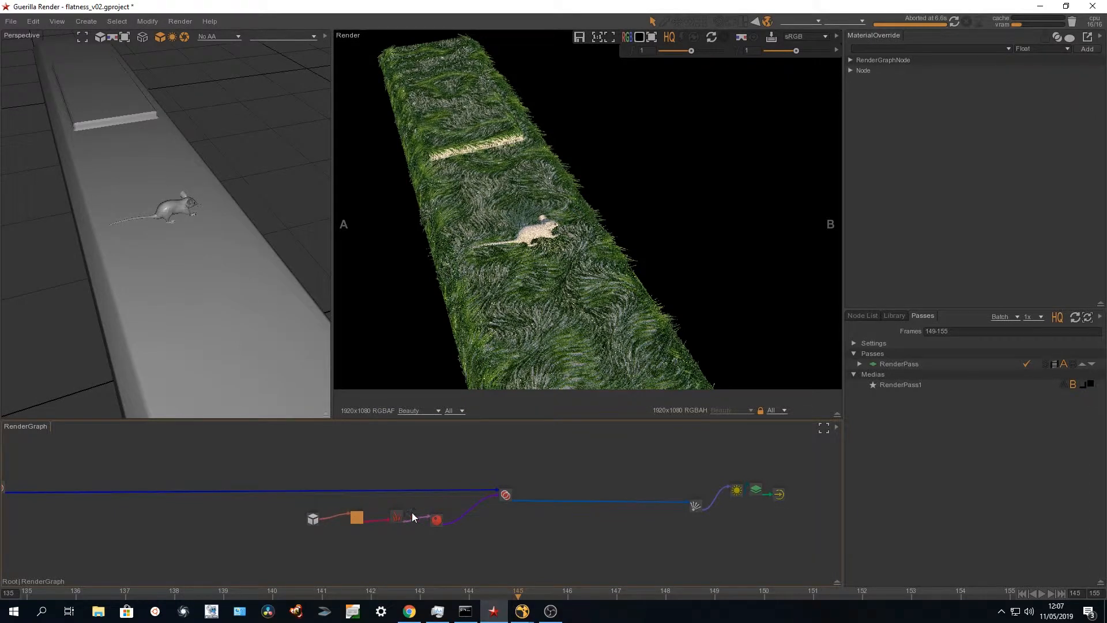
# Copy the Fur node's Flatness shader output name and add it to the MaterialOverride node as a Float attribute
pyautogui.click(397, 516)
pyautogui.click(958, 240)
pyautogui.doubleClick(946, 240)
pyautogui.hotkey('ctrl', 'c')
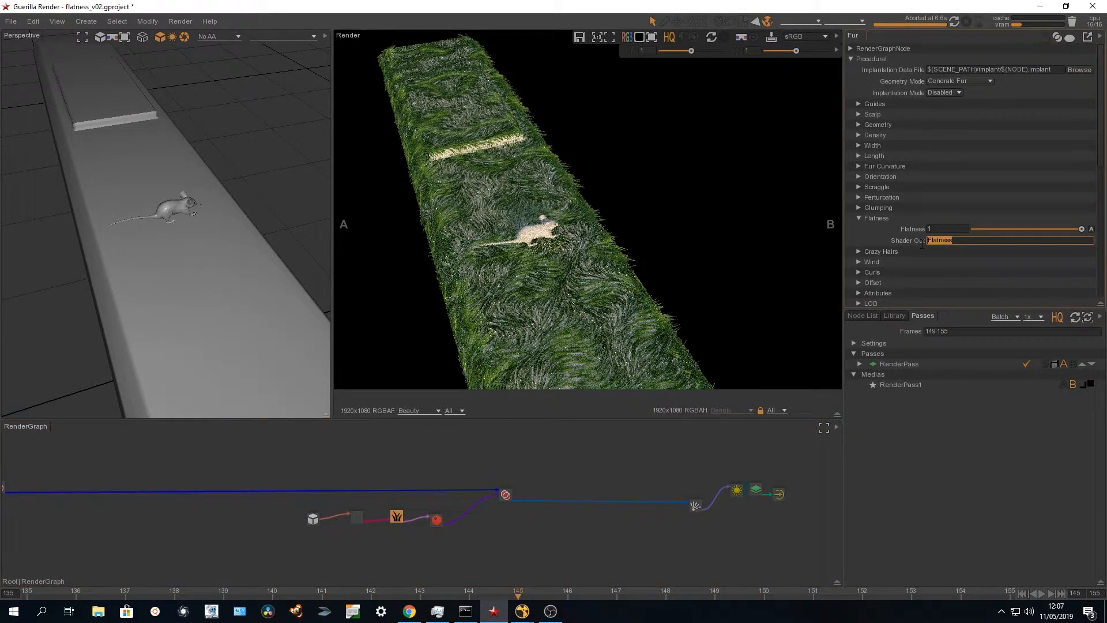
pyautogui.click(355, 518)
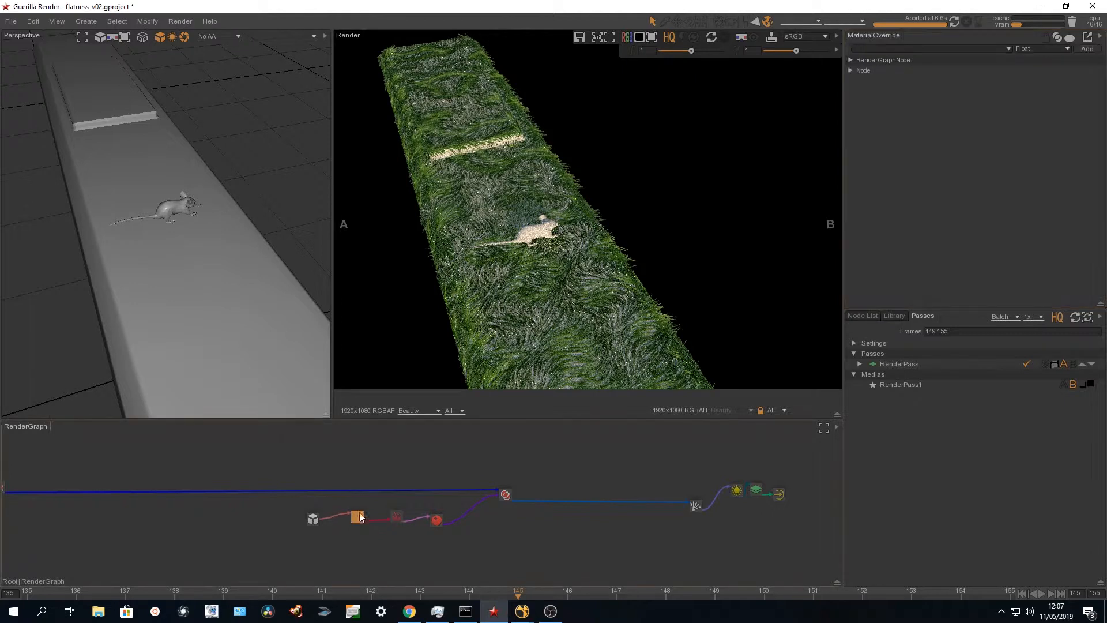
pyautogui.click(956, 48)
pyautogui.hotkey('ctrl', 'v')
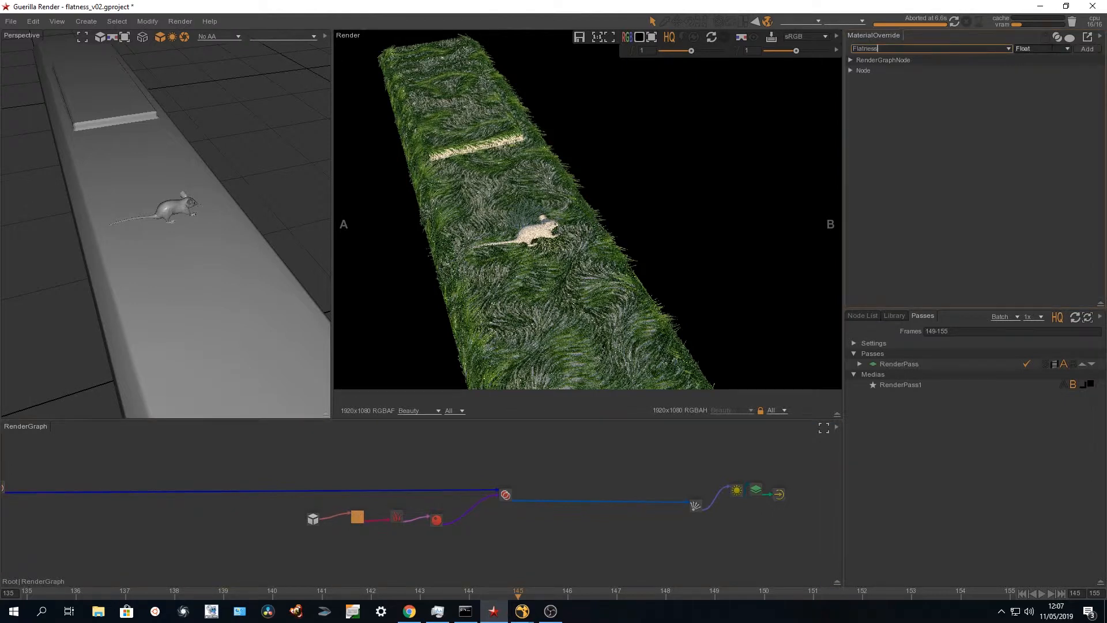
pyautogui.click(1088, 49)
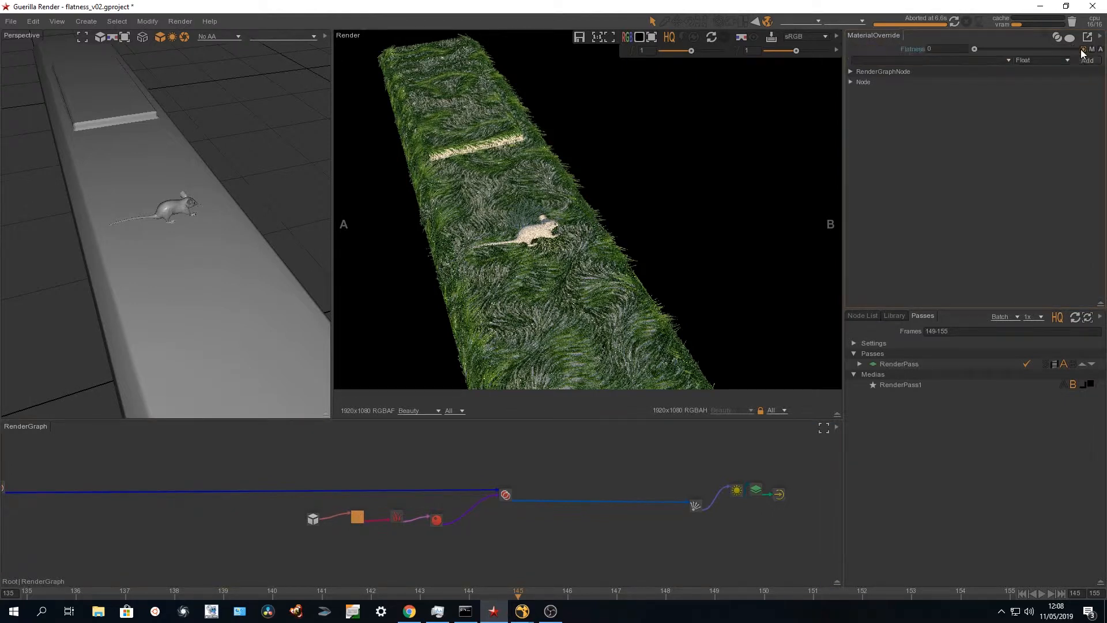
# Test-render the grass with the newly added Flatness override, then set it to 1 and test-render again, stopping each render
pyautogui.click(954, 22)
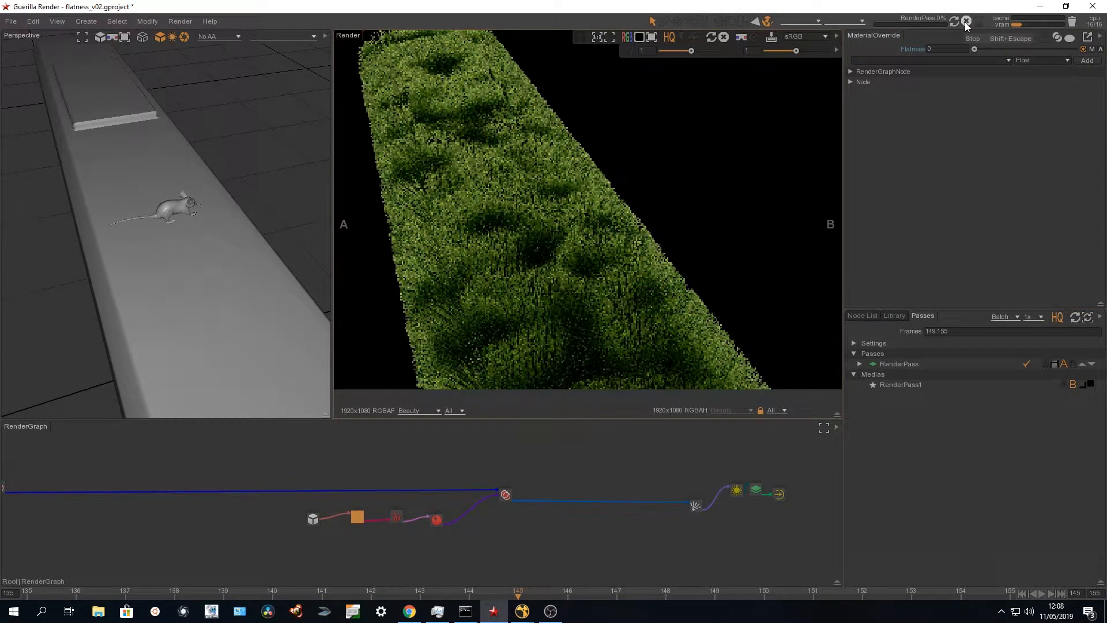
pyautogui.click(966, 22)
pyautogui.click(960, 49)
pyautogui.write('1')
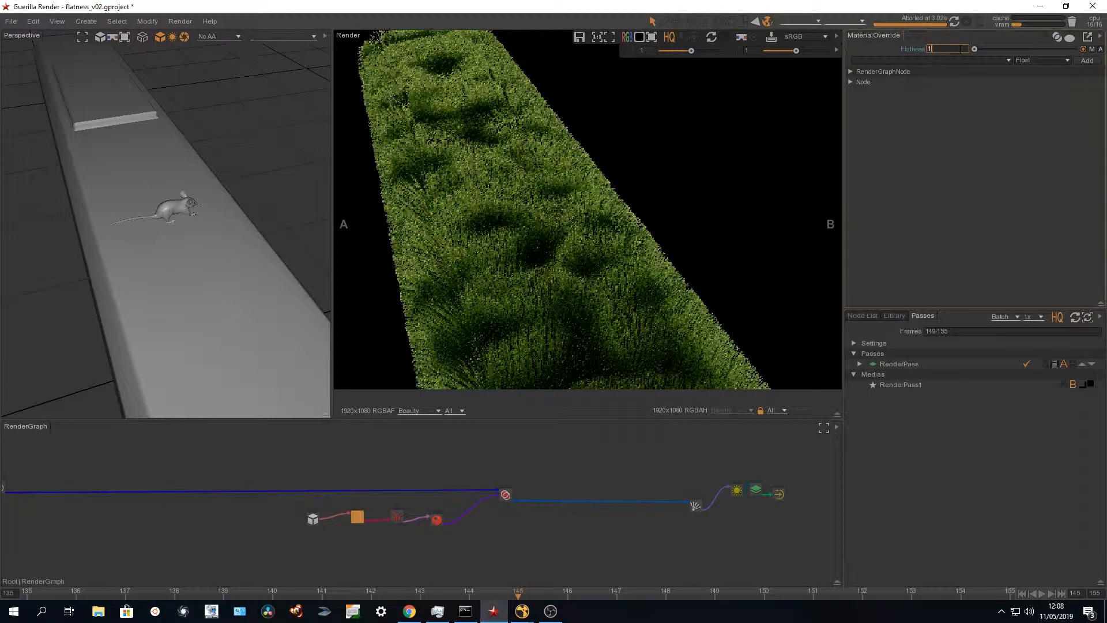
pyautogui.press('Return')
pyautogui.click(954, 22)
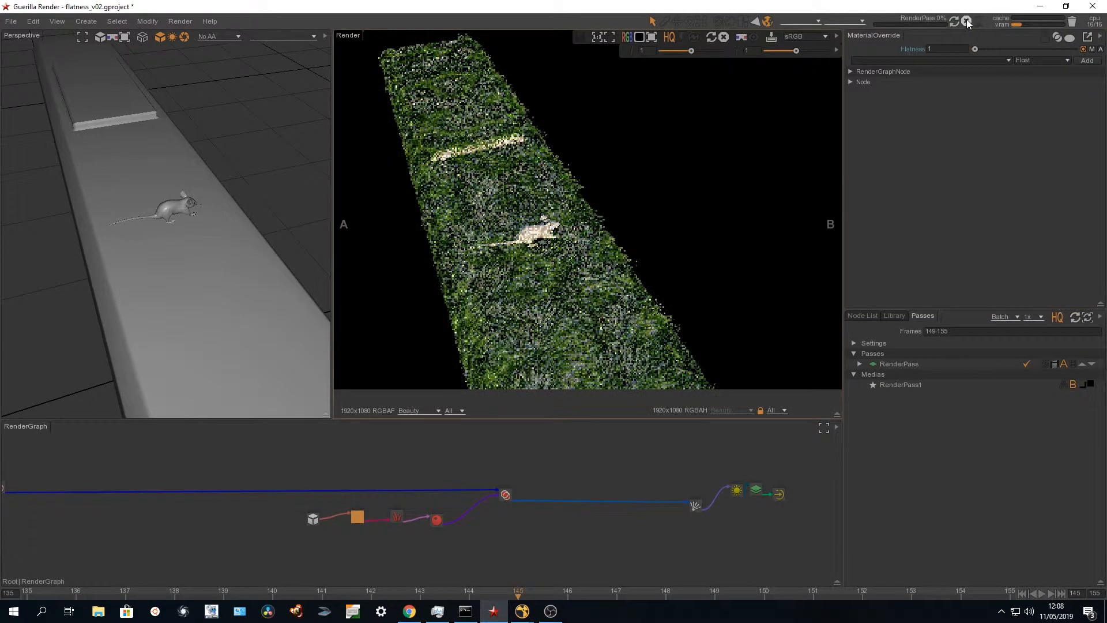
pyautogui.click(967, 22)
# Test the override's Flatness at 0.5 in a render, stop it, then set Flatness to 1
pyautogui.click(951, 49)
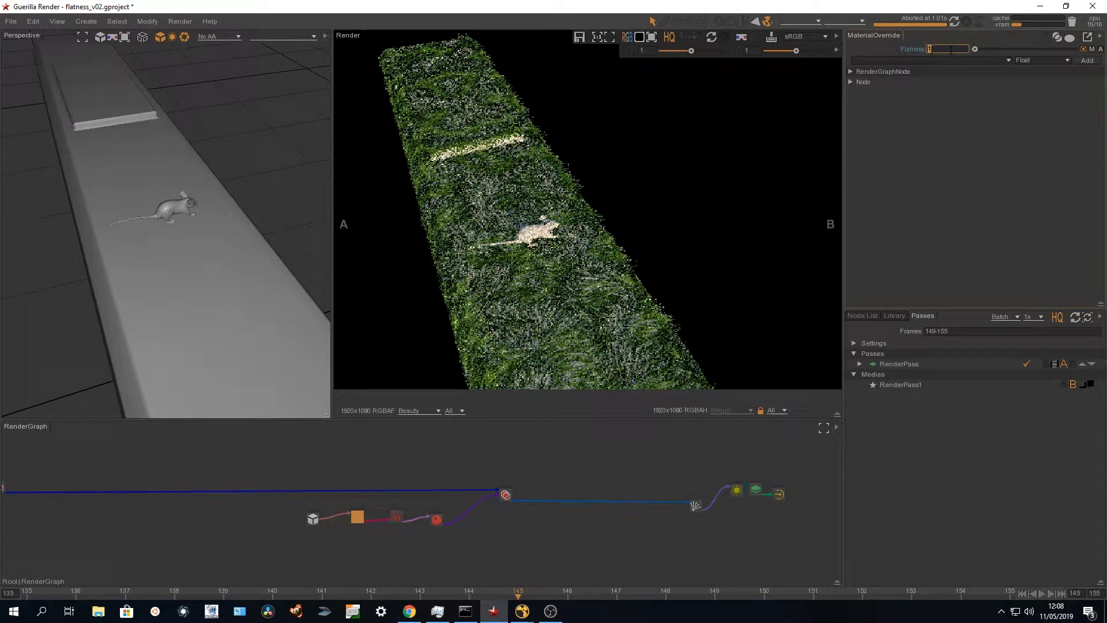
pyautogui.write('0.5')
pyautogui.press('Return')
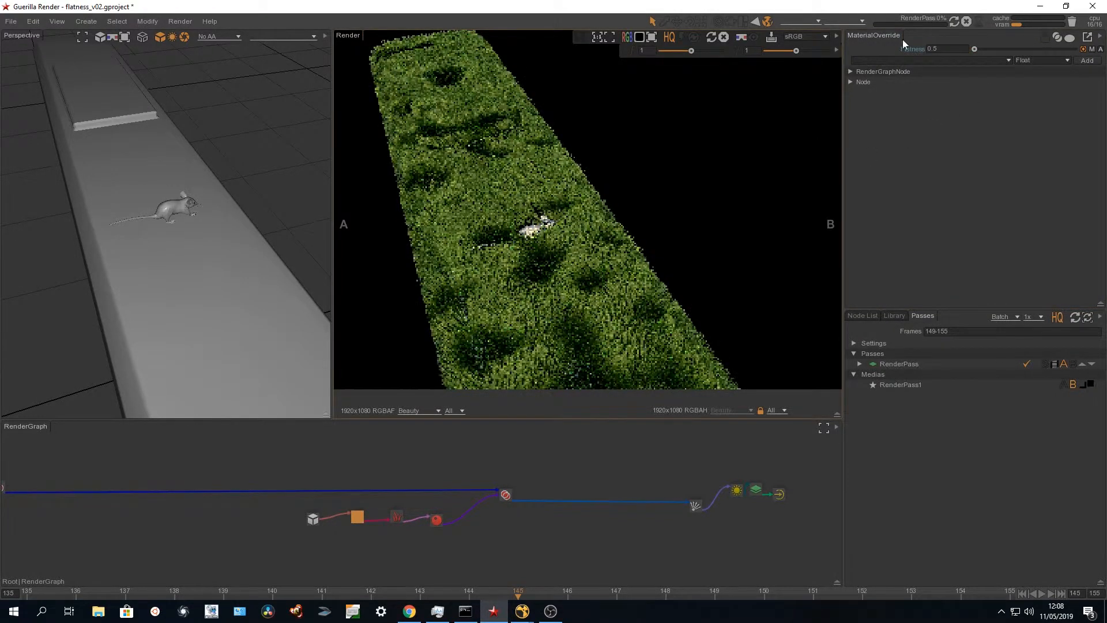
pyautogui.click(965, 22)
pyautogui.click(957, 48)
pyautogui.write('1')
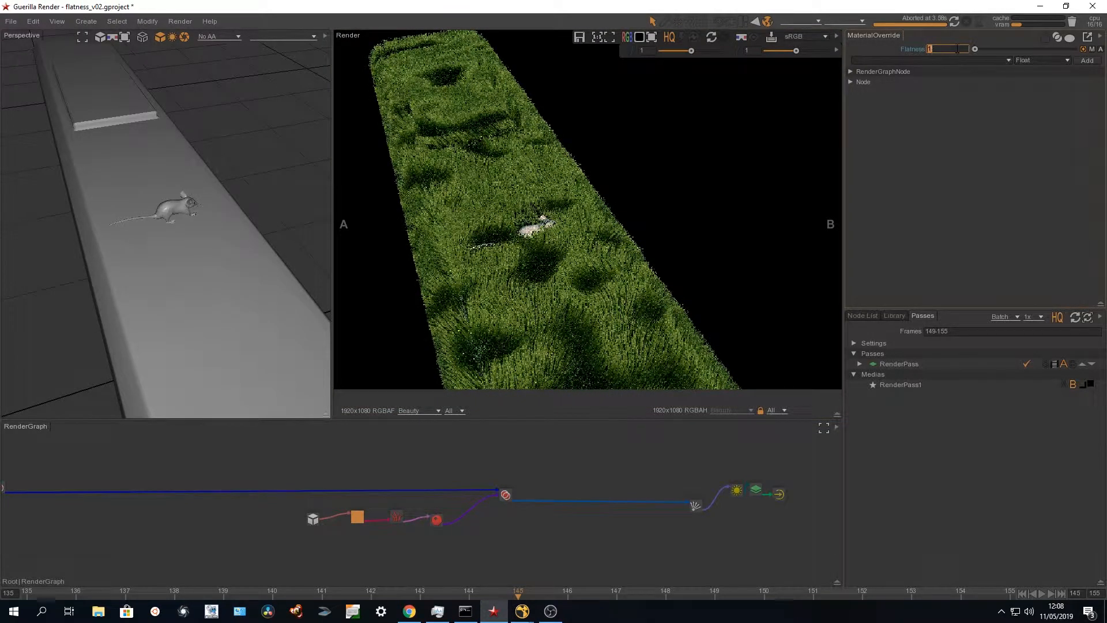
pyautogui.click(614, 492)
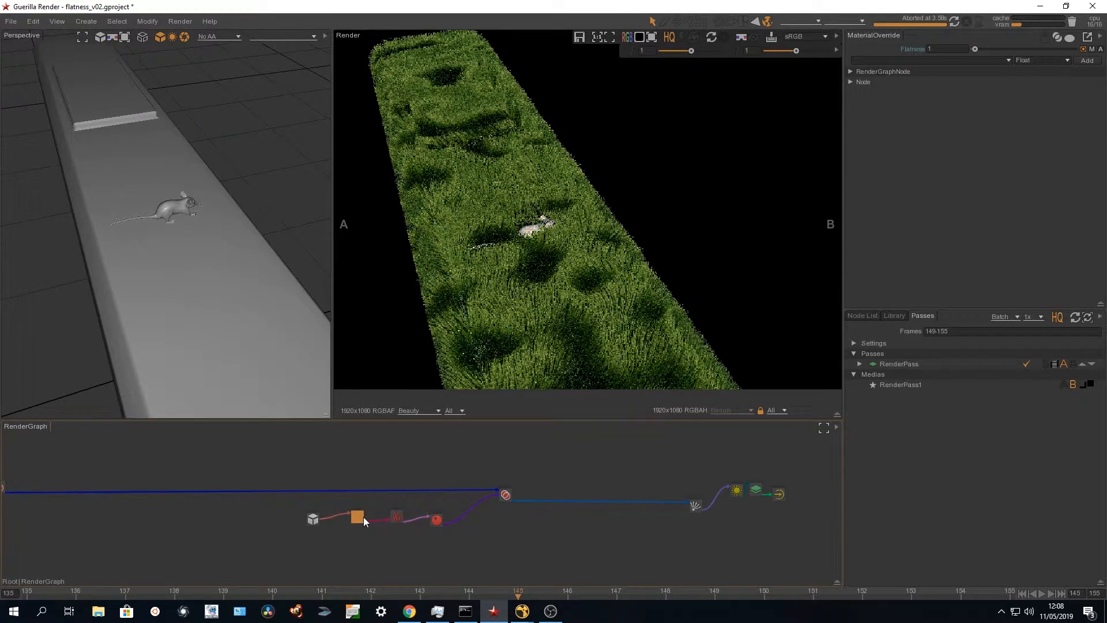
# Open the MaterialOverride's Flatness shader graph, add a MinDistance node and connect its output to the Output node, spacing them apart
pyautogui.scroll(5, 364, 517)
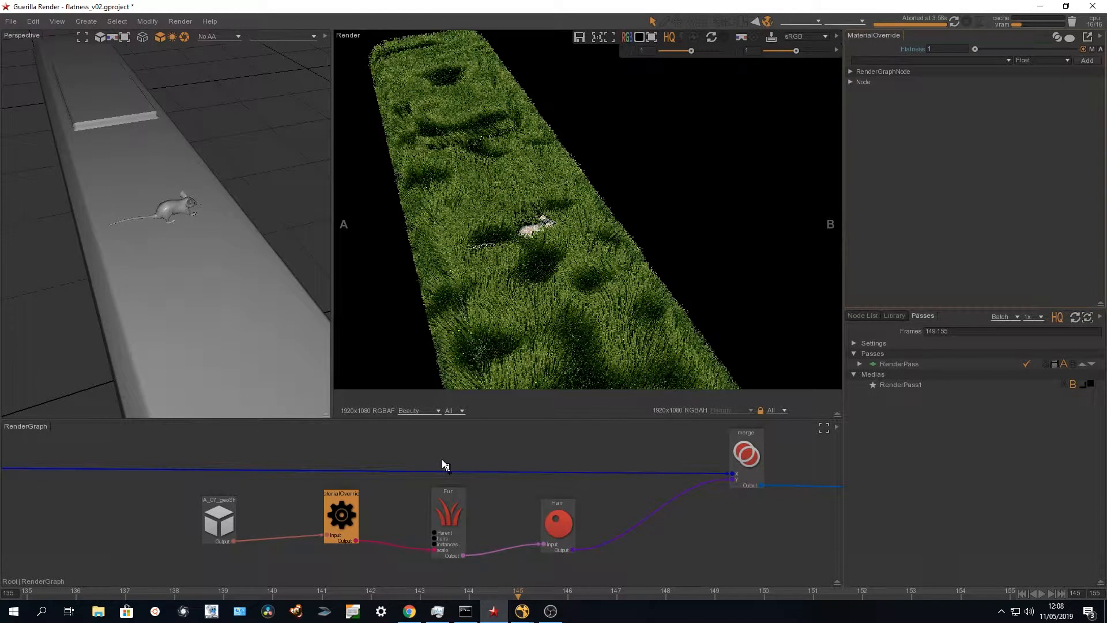
pyautogui.moveTo(442, 459); pyautogui.dragTo(441, 459)
pyautogui.click(296, 506)
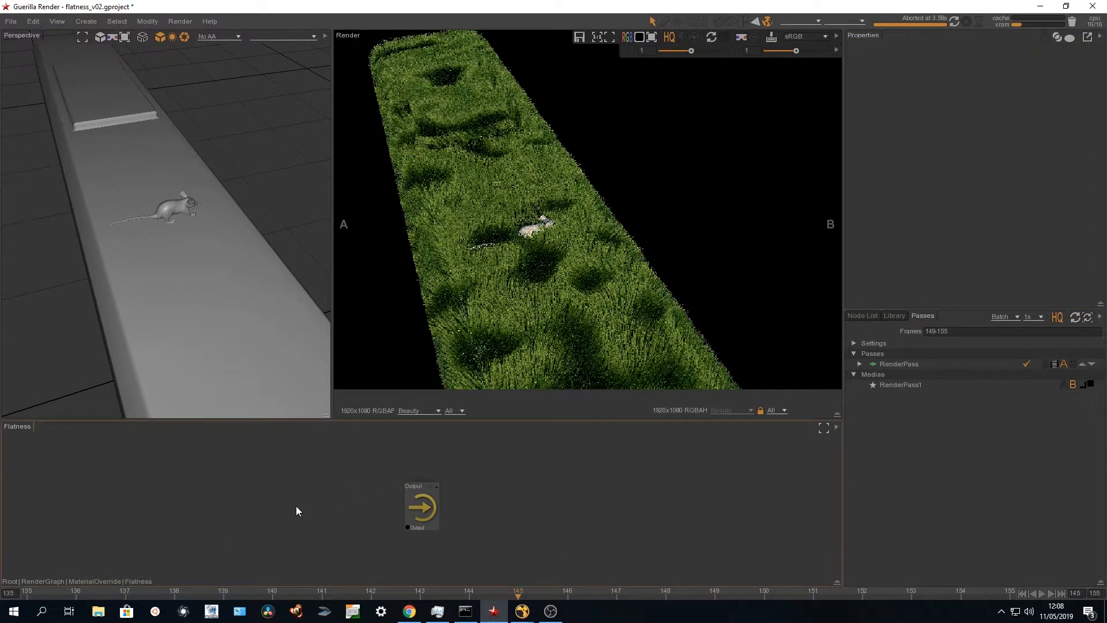
pyautogui.press('Tab')
pyautogui.write('mindist')
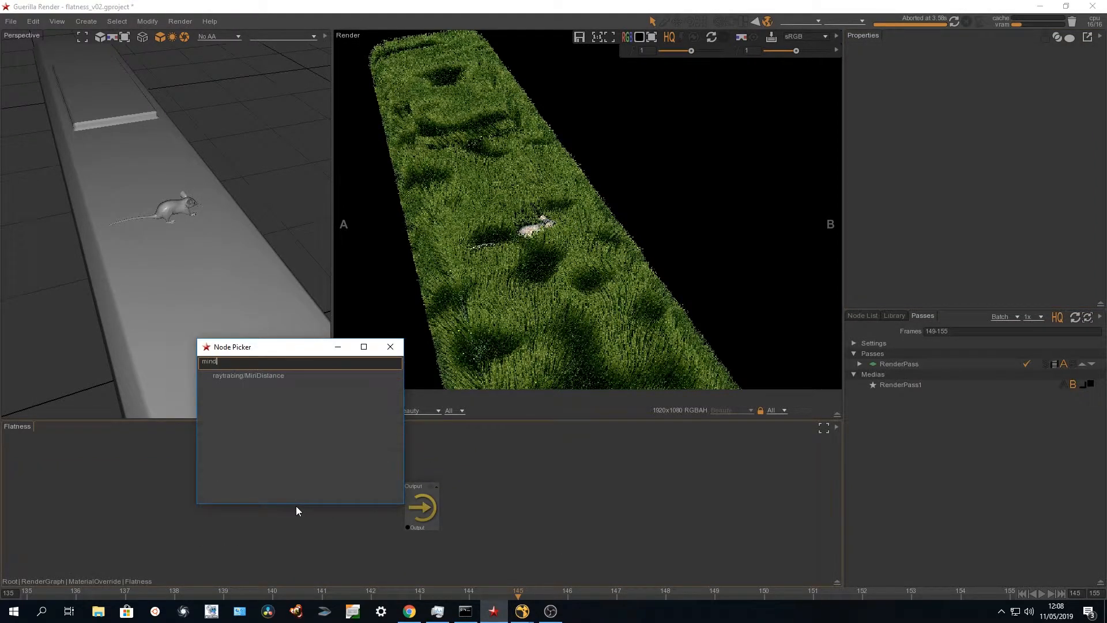
pyautogui.press('Return')
pyautogui.moveTo(311, 535); pyautogui.dragTo(408, 527)
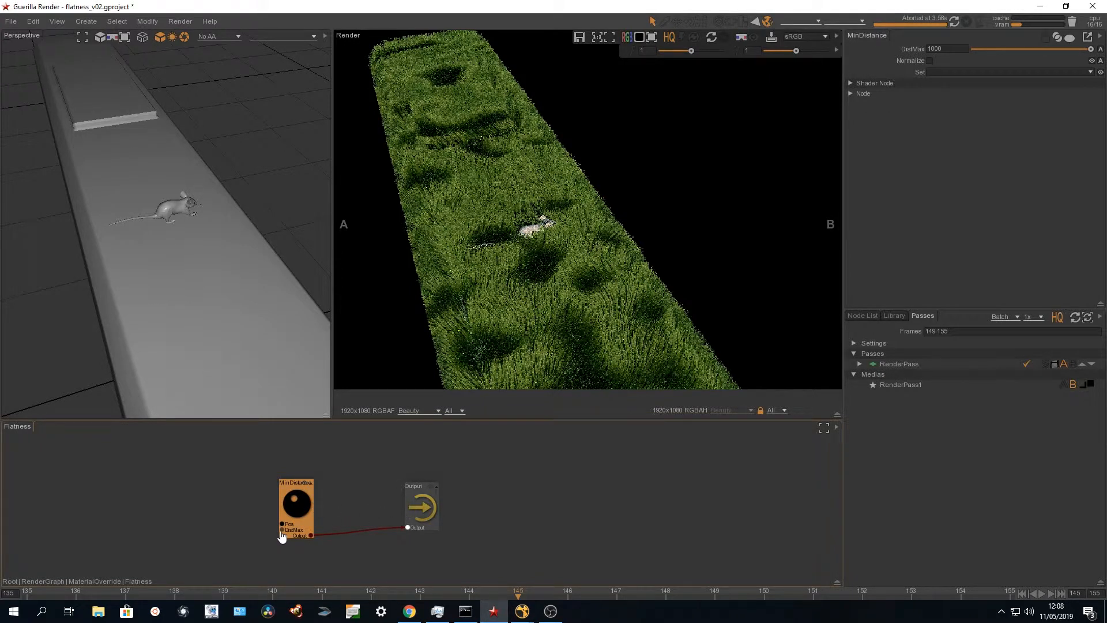
pyautogui.moveTo(299, 511); pyautogui.dragTo(261, 511)
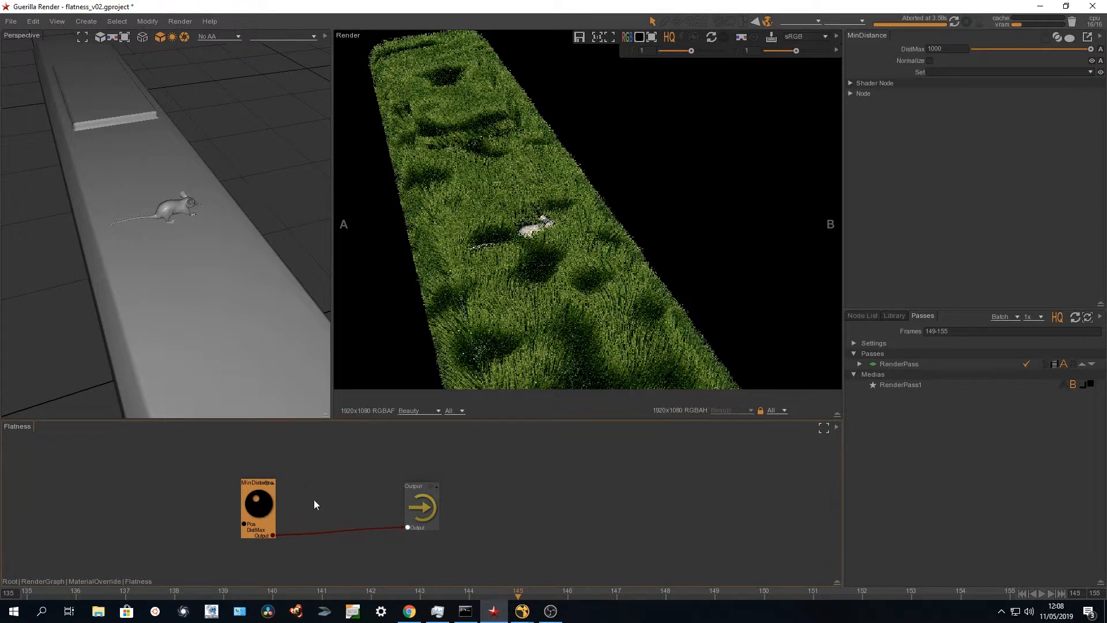
pyautogui.click(314, 500)
# Enable Normalize on the MinDistance node, set its Set to Foot, and shift the node farther from Output
pyautogui.click(269, 506)
pyautogui.click(929, 60)
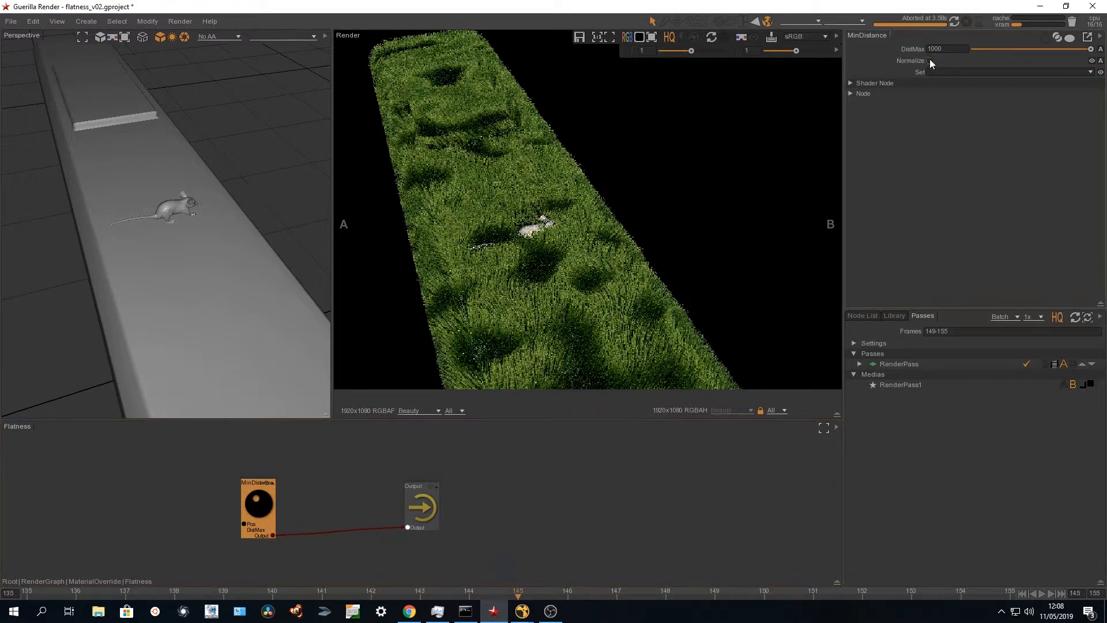
pyautogui.click(951, 70)
pyautogui.write('Foot')
pyautogui.press('Return')
pyautogui.moveTo(260, 500); pyautogui.dragTo(233, 496)
pyautogui.click(292, 497)
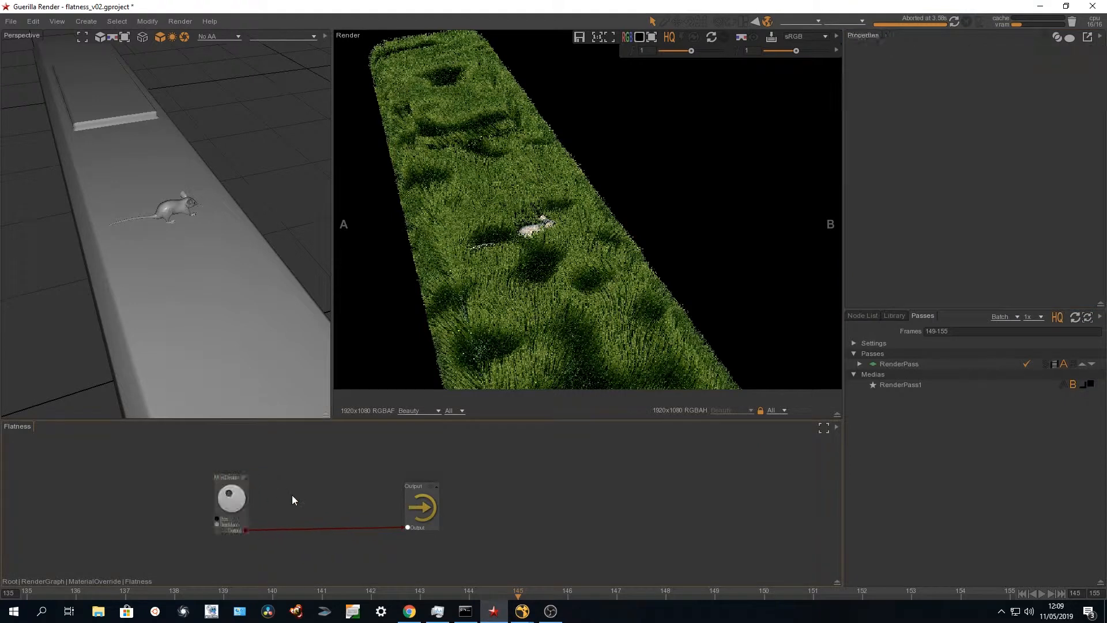
pyautogui.click(227, 495)
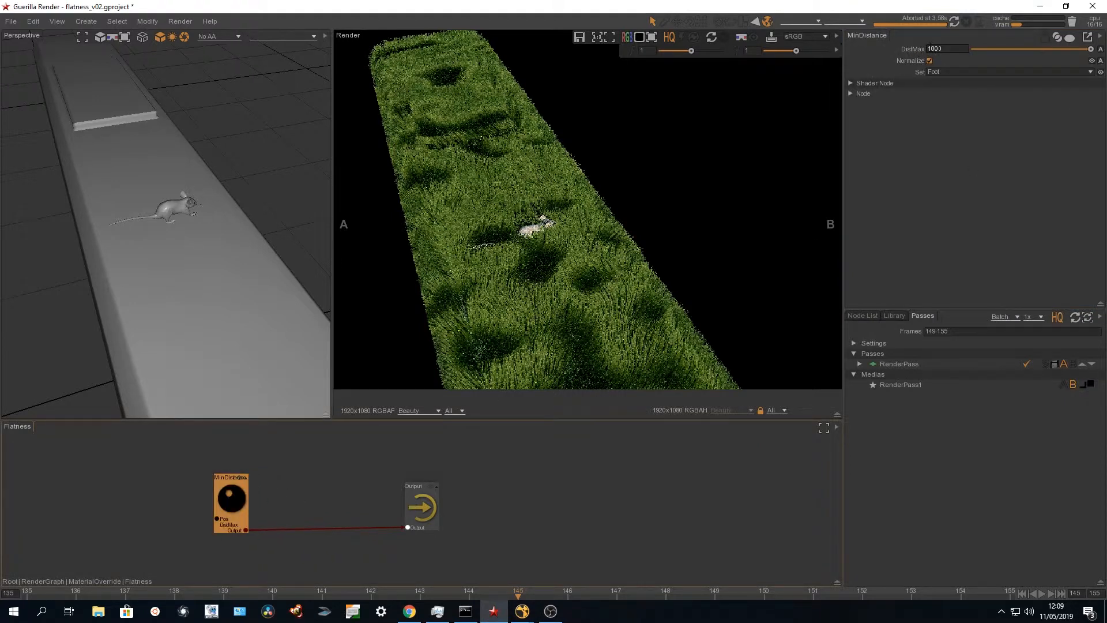
pyautogui.click(311, 497)
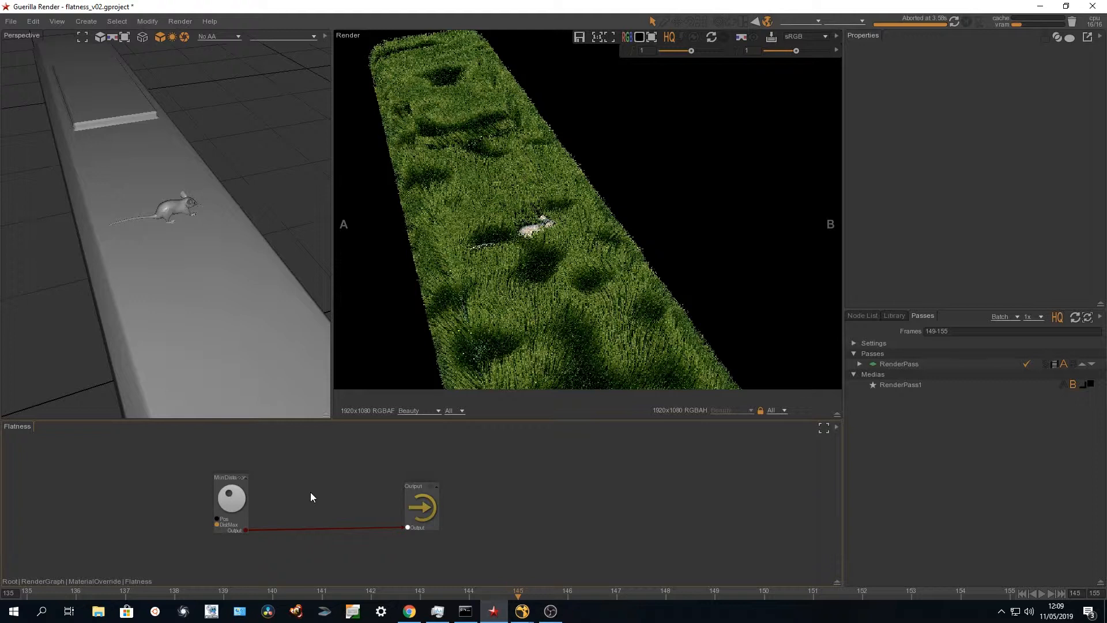
# Insert an Invert node between MinDistance and Output, and return to the main render graph
pyautogui.press('Tab')
pyautogui.write('inver')
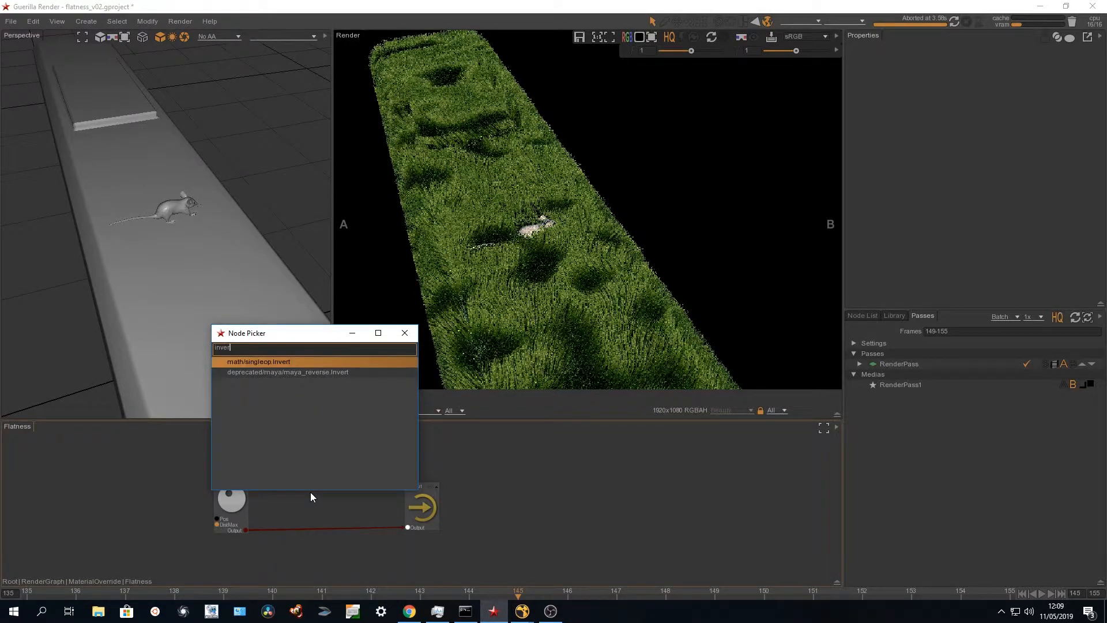
pyautogui.press('Return')
pyautogui.moveTo(310, 492)
pyautogui.mouseDown()
pyautogui.moveTo(315, 532)
pyautogui.moveTo(313, 504)
pyautogui.mouseUp()
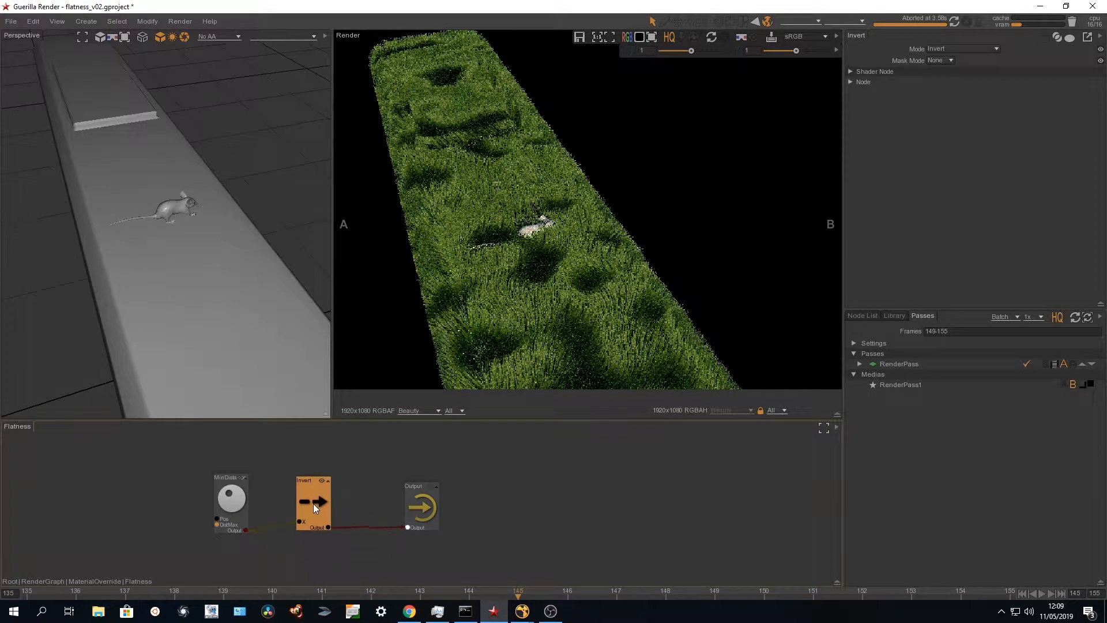
pyautogui.doubleClick(352, 472)
# Add the mouse geometry FRODON_GEOM to the render graph below the existing merge and combine both through a new merge node
pyautogui.moveTo(583, 486); pyautogui.dragTo(410, 511, button='middle')
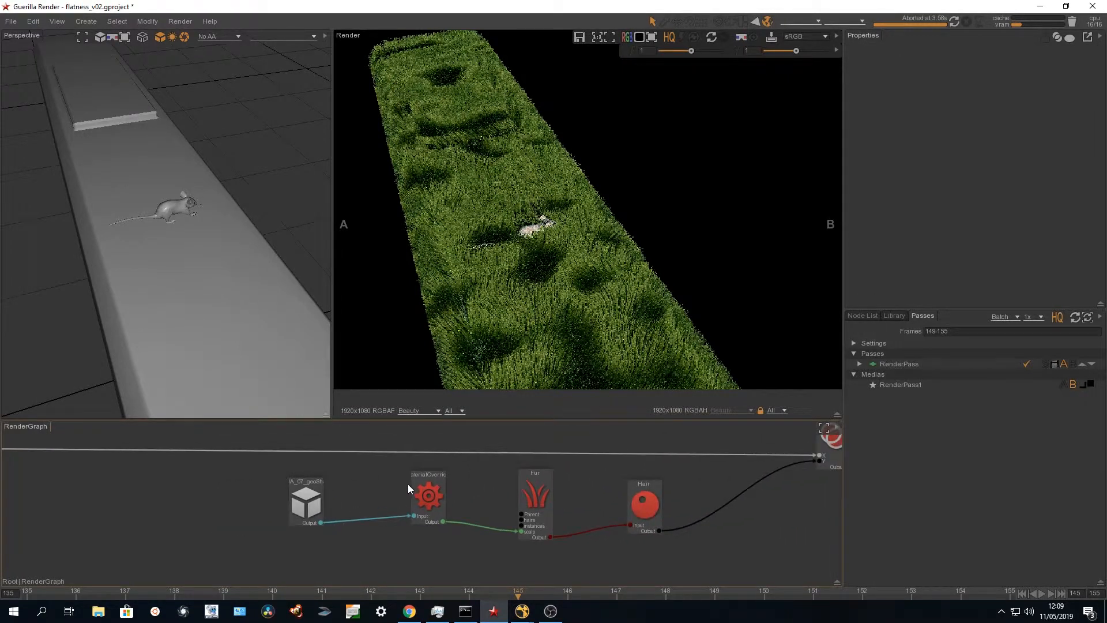
pyautogui.click(421, 501)
pyautogui.click(314, 494)
pyautogui.moveTo(502, 501); pyautogui.dragTo(347, 504, button='middle')
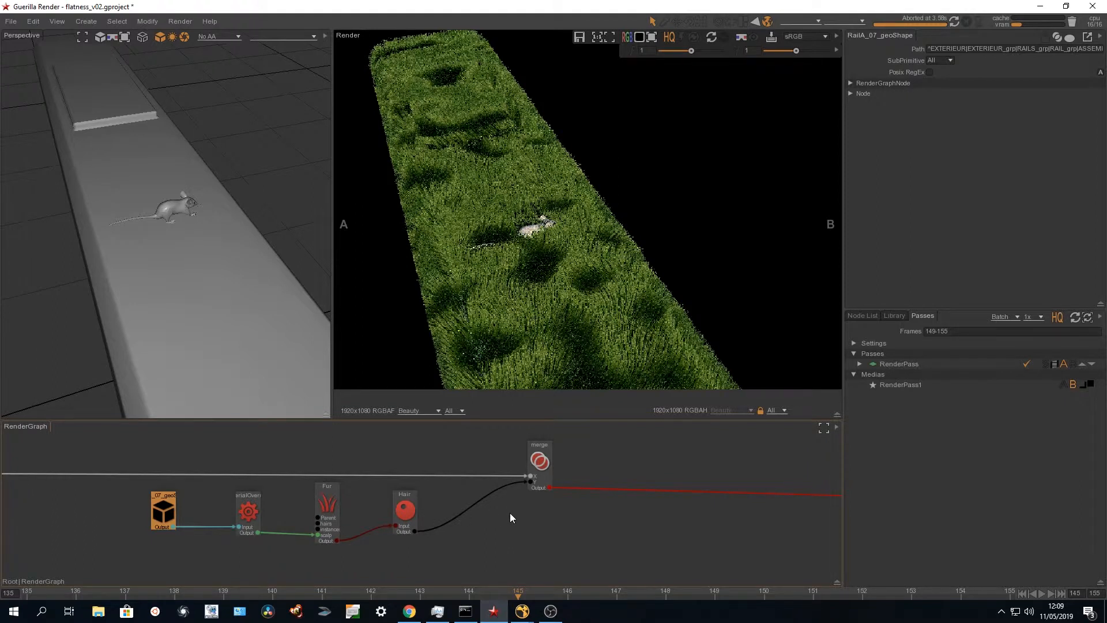
pyautogui.moveTo(510, 513); pyautogui.dragTo(458, 504, button='middle')
pyautogui.click(868, 317)
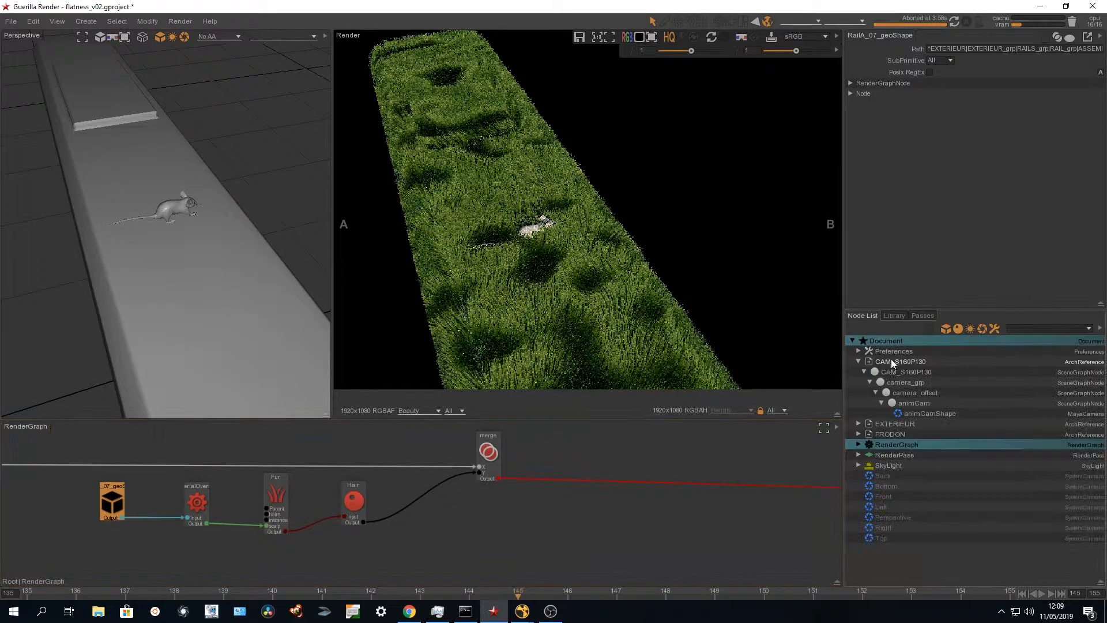
pyautogui.click(858, 361)
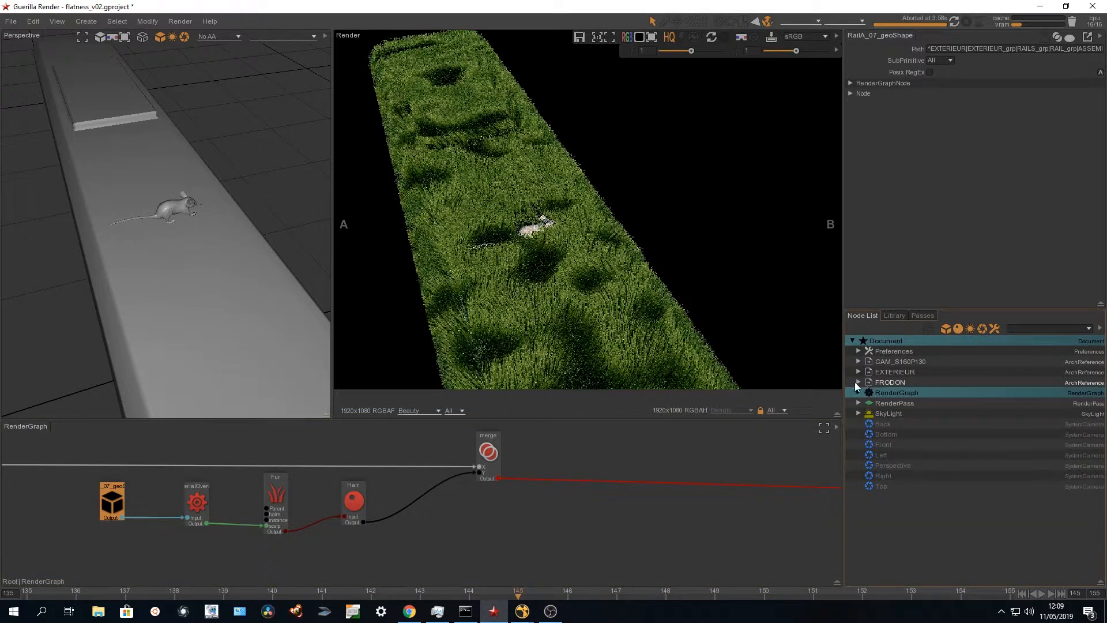
pyautogui.click(857, 382)
pyautogui.click(887, 393)
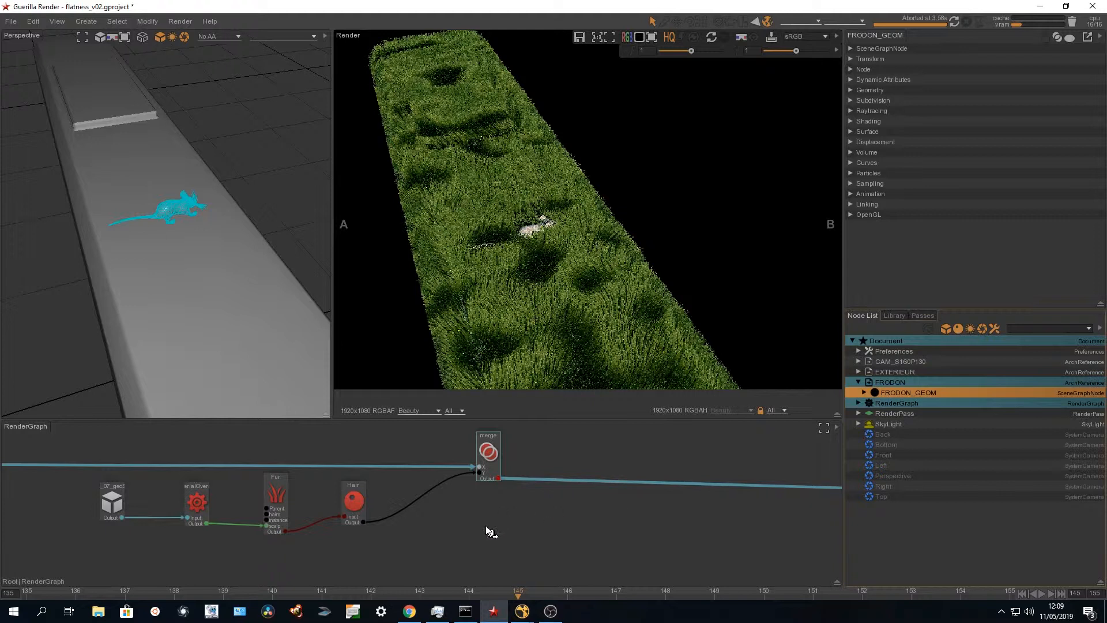
pyautogui.moveTo(485, 525); pyautogui.dragTo(656, 491)
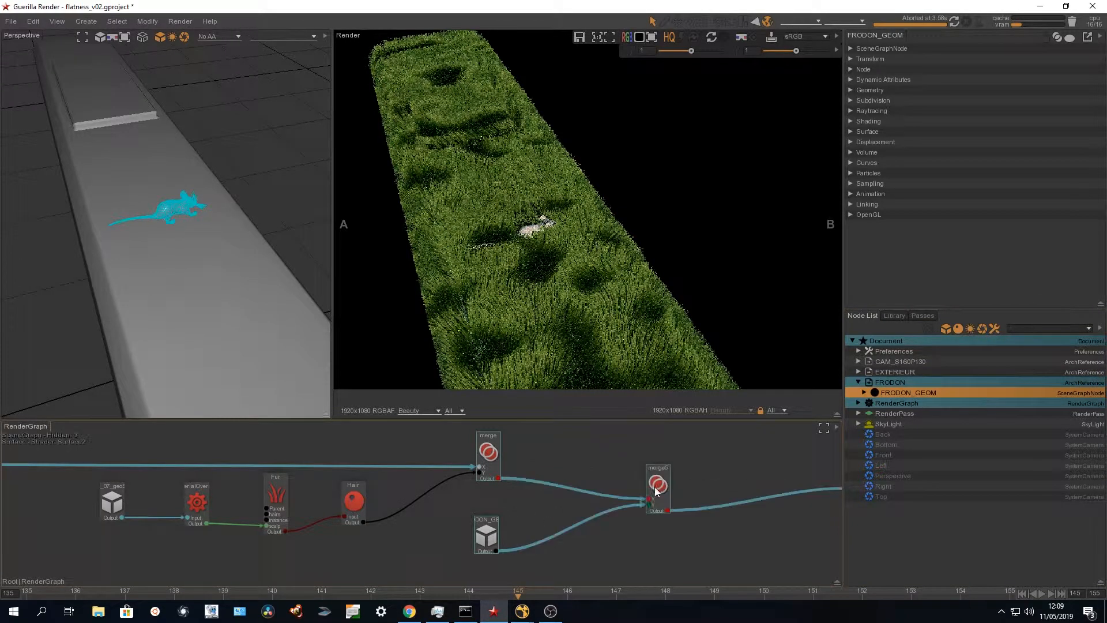
# Shorten the new geometry node's Path to FRODON_GEOM
pyautogui.click(486, 535)
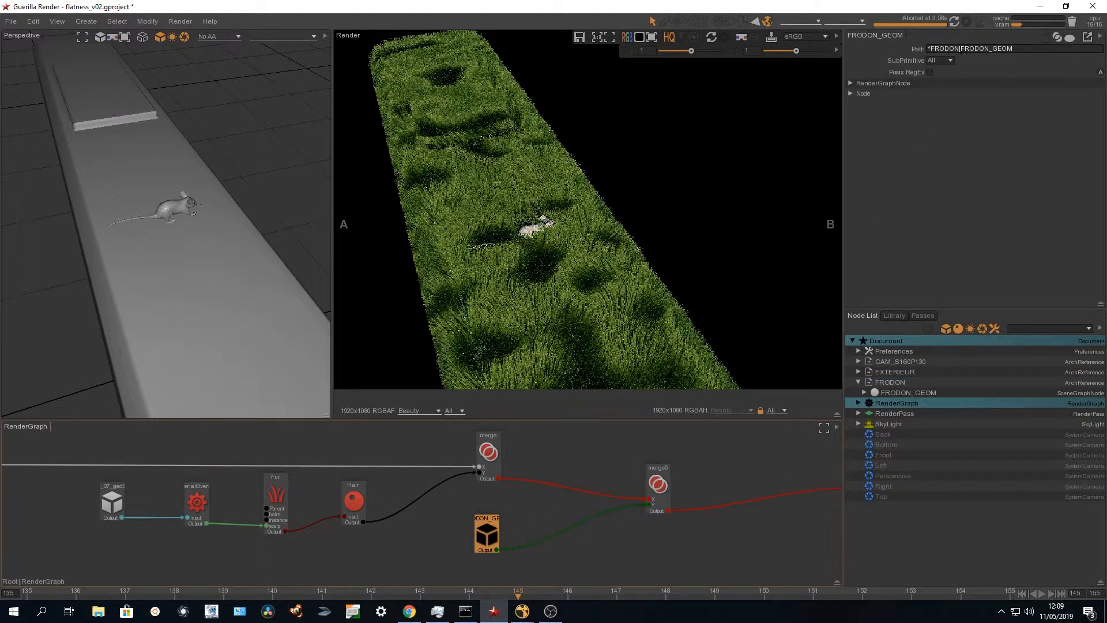
pyautogui.moveTo(961, 50); pyautogui.dragTo(896, 53)
pyautogui.press('BackSpace')
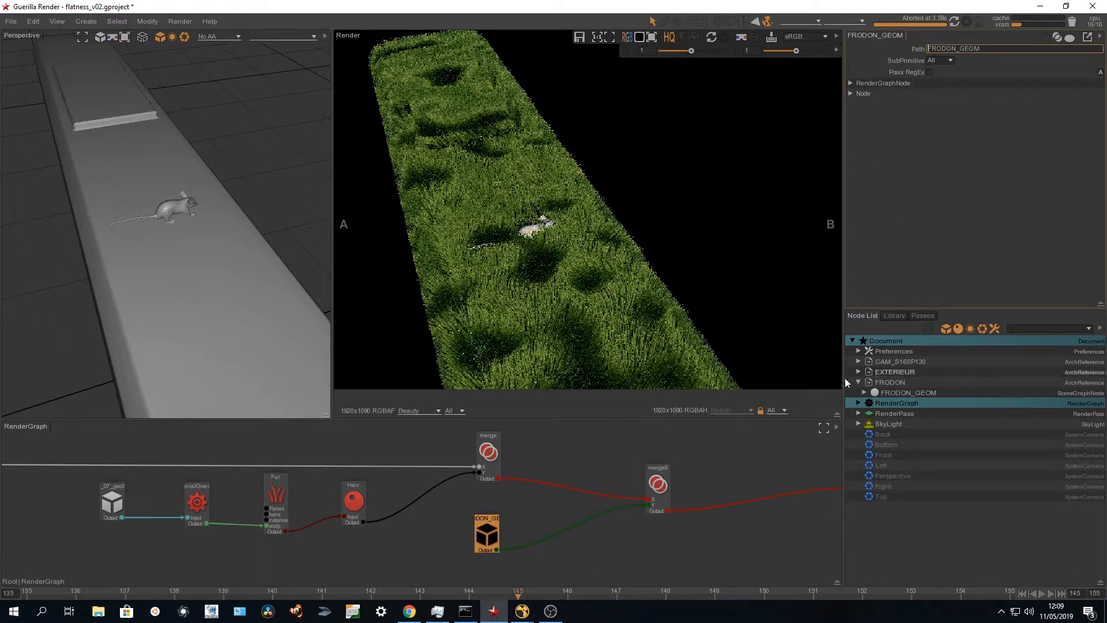
pyautogui.click(593, 550)
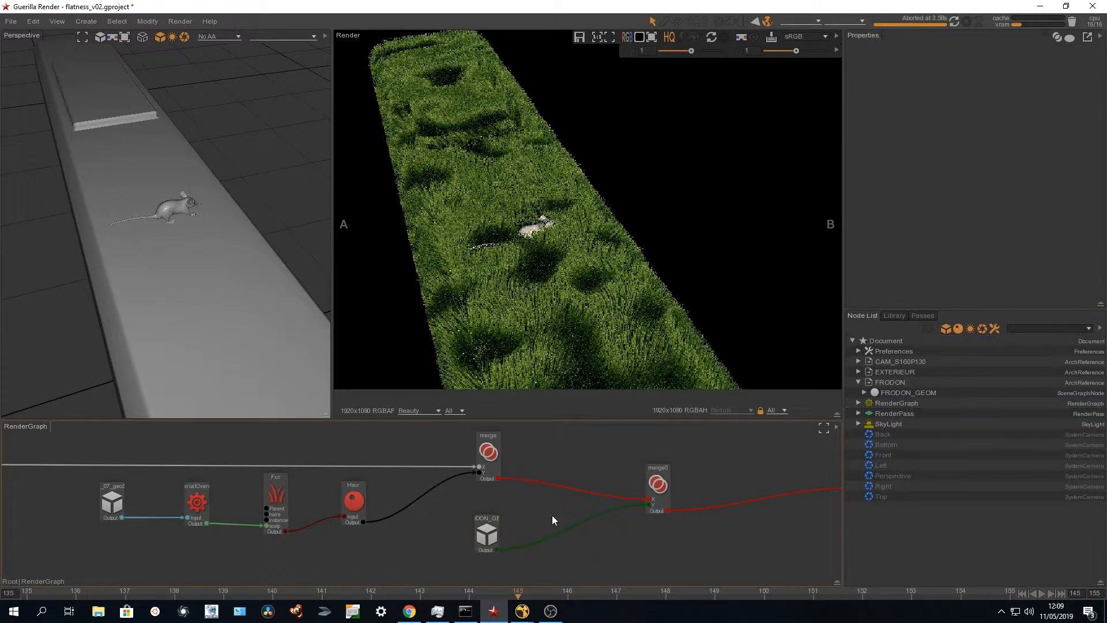
# Insert a Set node between the FRODON_GEOM node and the new merge
pyautogui.click(491, 532)
pyautogui.click(539, 527)
pyautogui.press('Tab')
pyautogui.write('s')
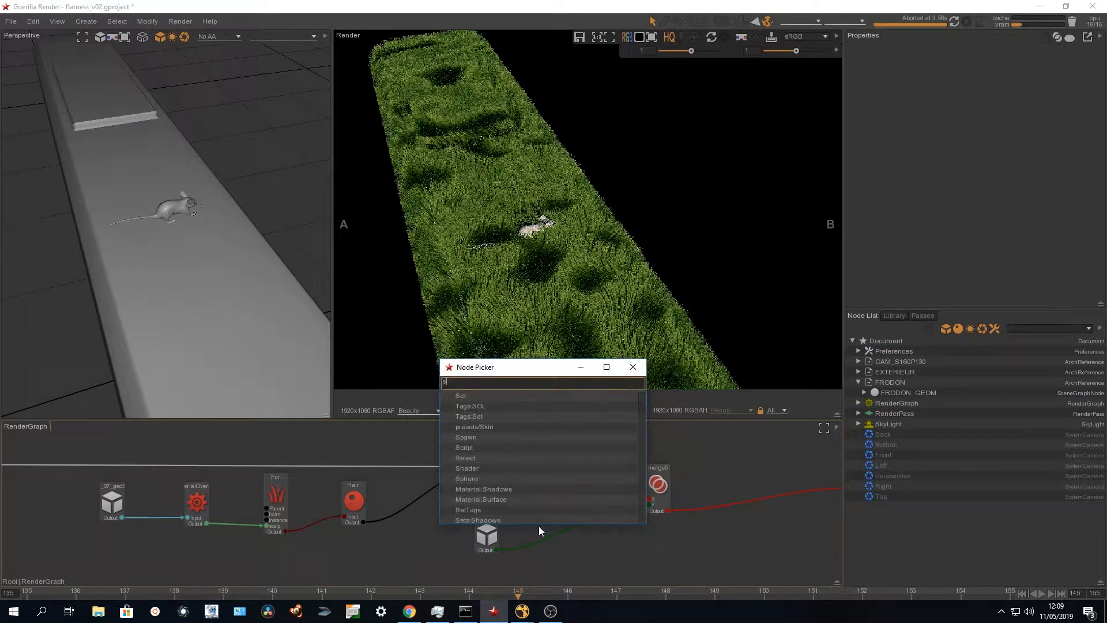
pyautogui.write('et')
pyautogui.press('Down')
pyautogui.press('Return')
pyautogui.moveTo(539, 526); pyautogui.dragTo(551, 534)
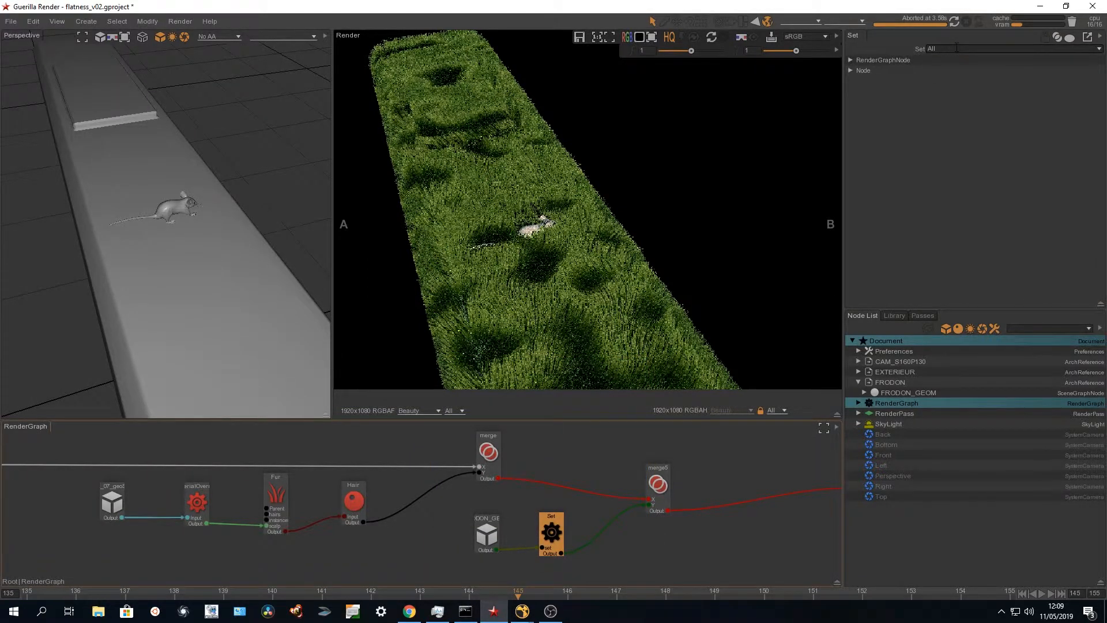
# Name the Set node's set Foot
pyautogui.click(957, 48)
pyautogui.write('F')
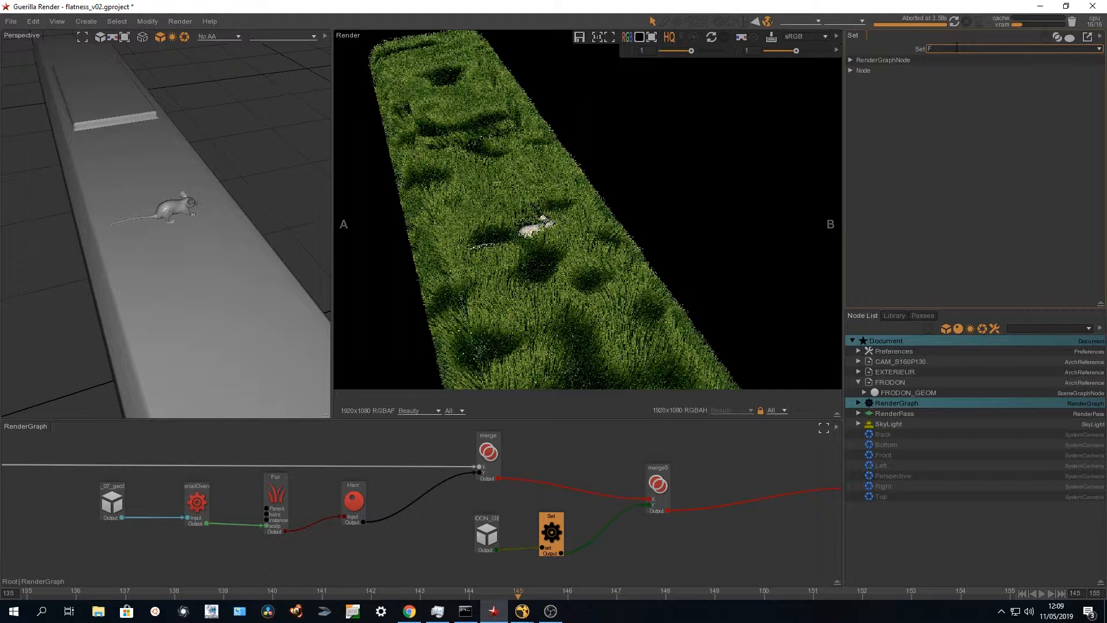
pyautogui.write('ool')
pyautogui.press('Return')
# Check the MinDistance node's set inside the MaterialOverride's Flatness shader, and return to the render graph
pyautogui.click(196, 500)
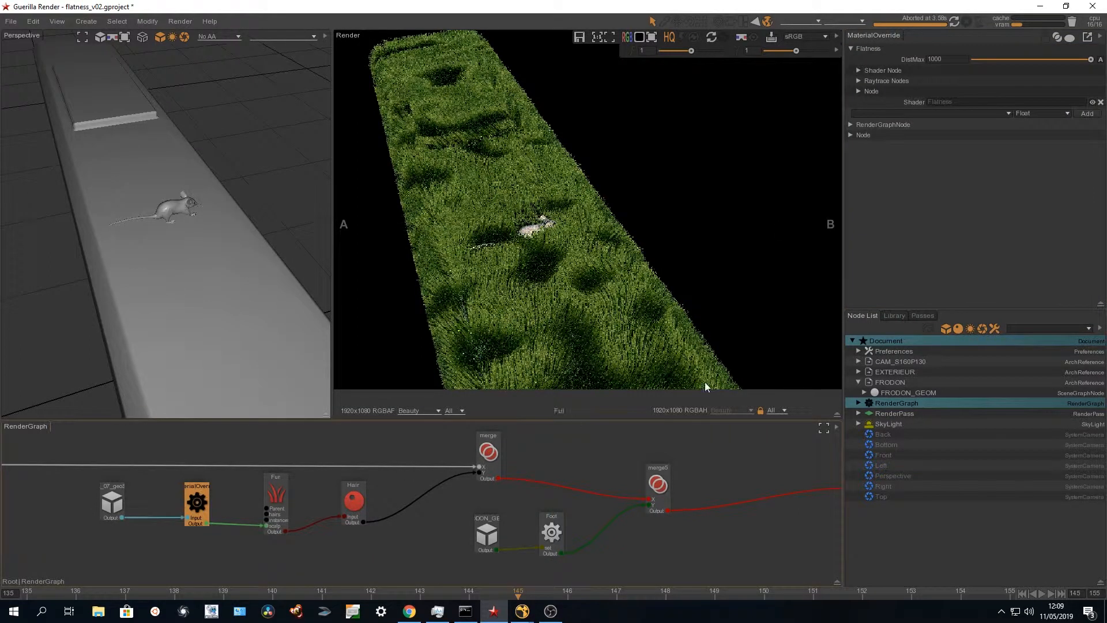
pyautogui.moveTo(905, 101); pyautogui.dragTo(354, 492)
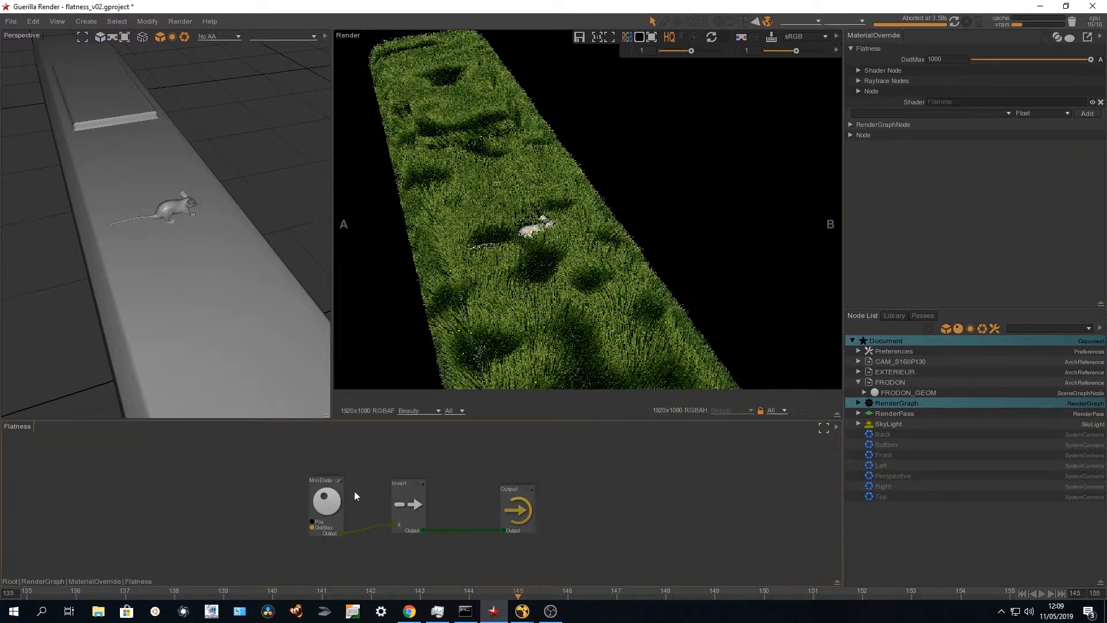
pyautogui.click(335, 513)
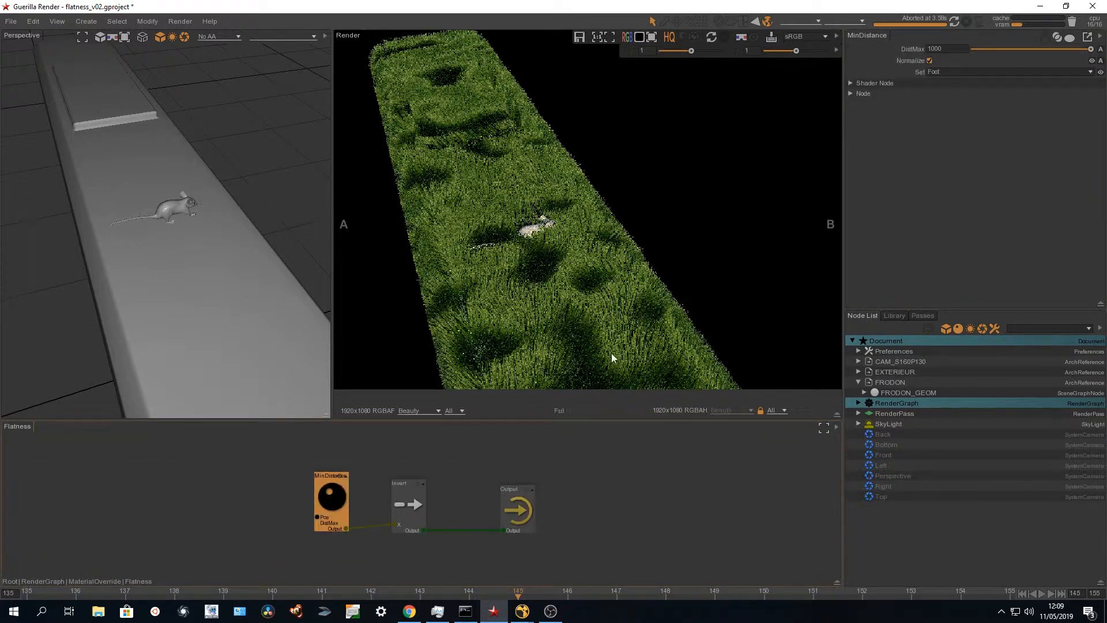
pyautogui.doubleClick(643, 505)
pyautogui.click(677, 468)
pyautogui.moveTo(639, 482); pyautogui.dragTo(414, 505, button='middle')
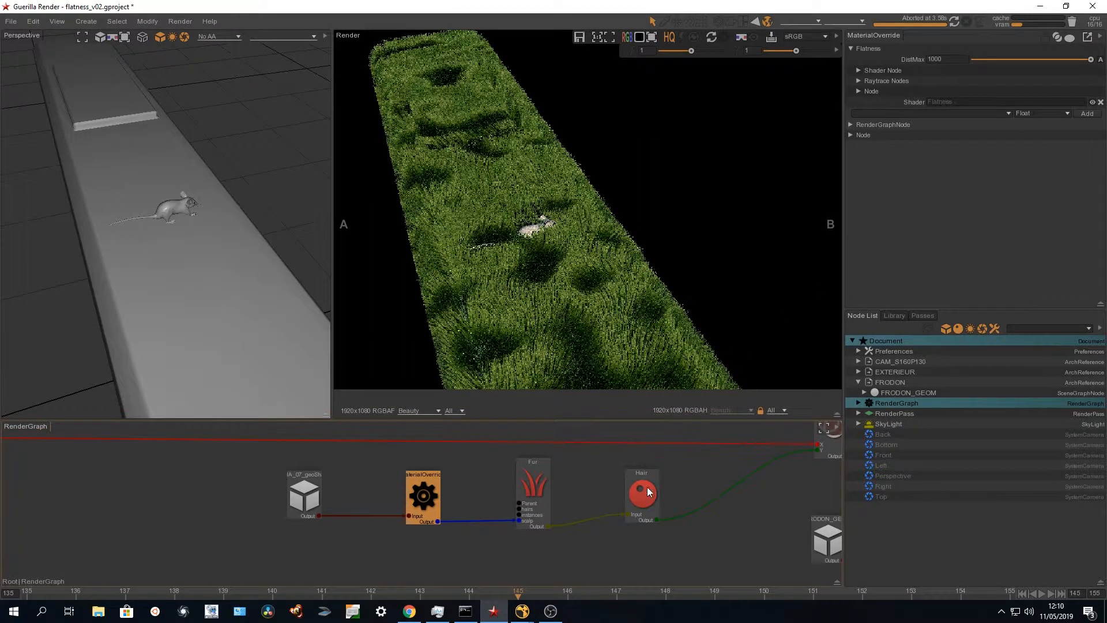
pyautogui.moveTo(649, 492); pyautogui.dragTo(500, 506, button='middle')
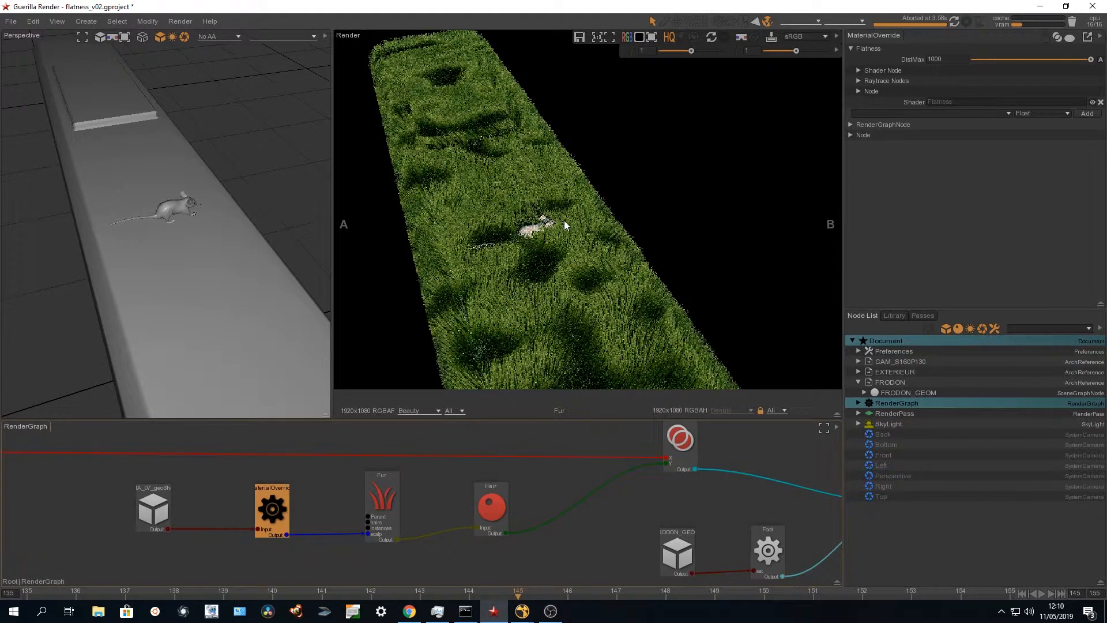
# Test-render the grass and stop the render, set the MaterialOverride's DistMax to 10 and render again
pyautogui.click(954, 21)
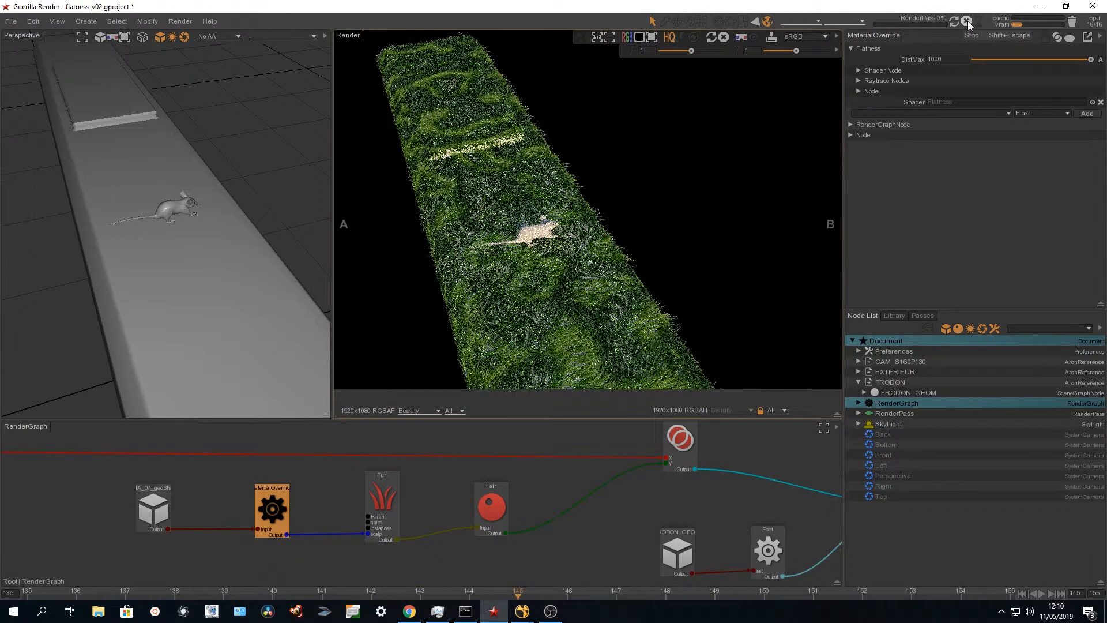
pyautogui.click(967, 22)
pyautogui.click(961, 59)
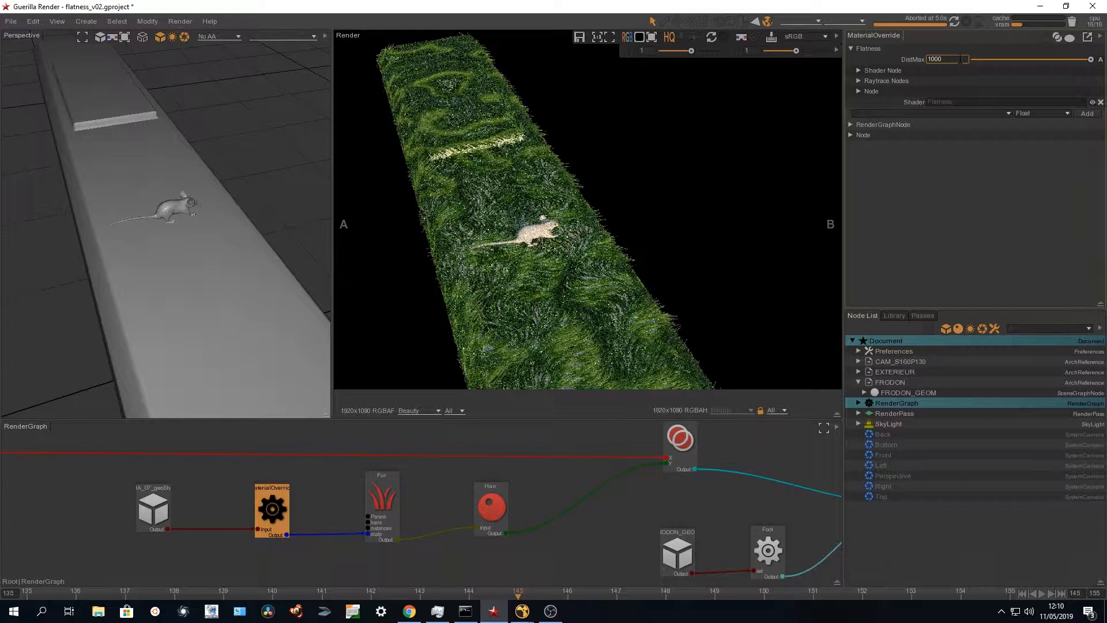
pyautogui.doubleClick(960, 59)
pyautogui.write('10')
pyautogui.click(954, 22)
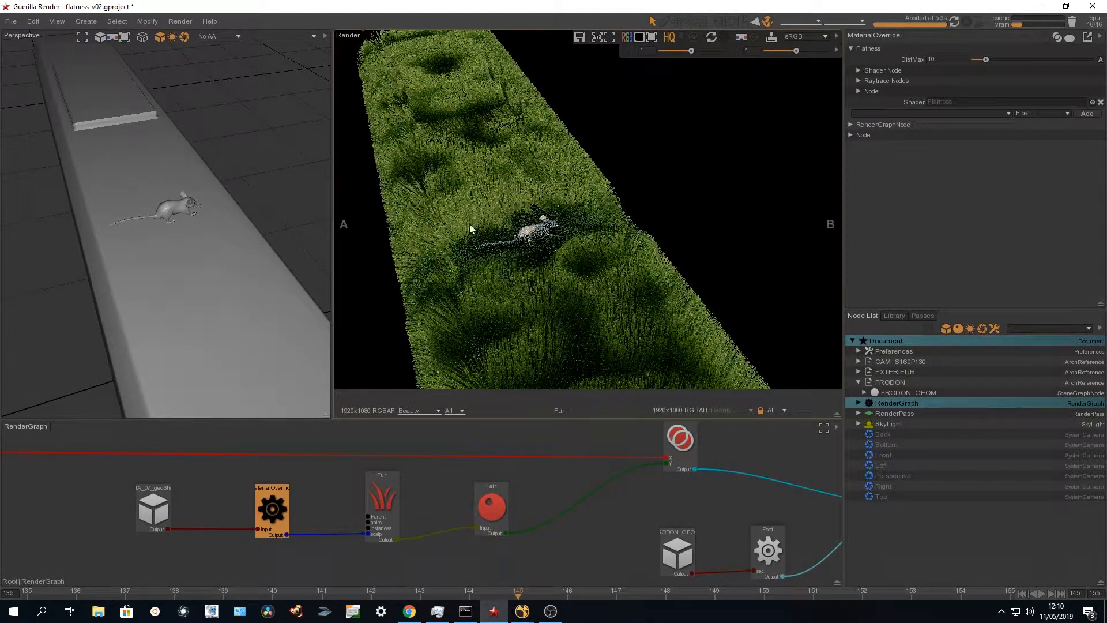
# Draw a crop window around the mouse in the render view and render that region
pyautogui.moveTo(415, 161); pyautogui.dragTo(642, 288)
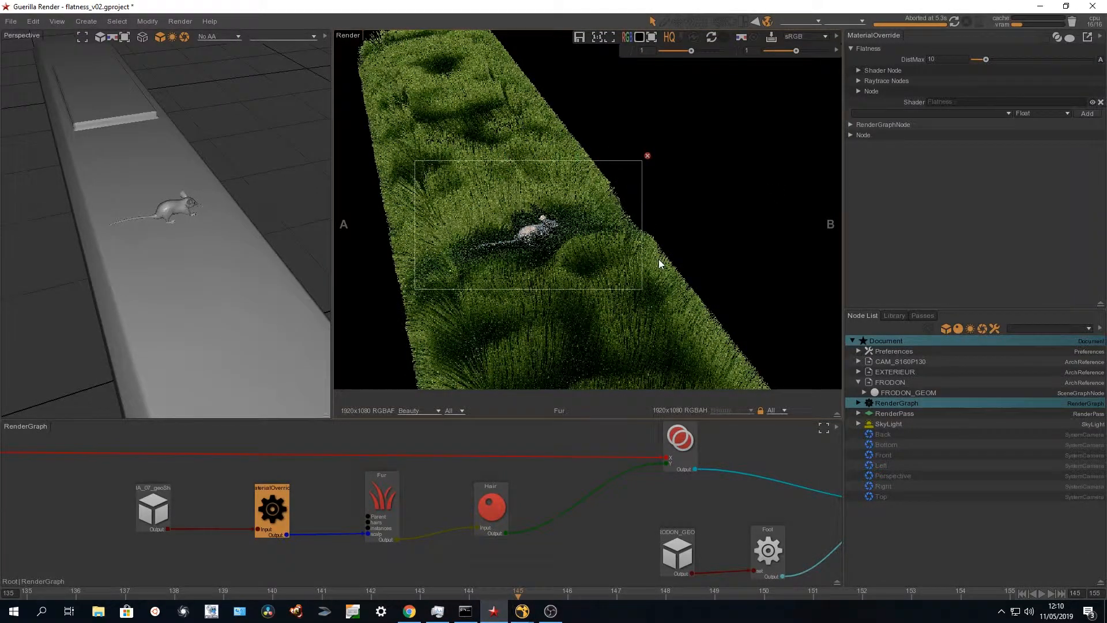
pyautogui.click(955, 23)
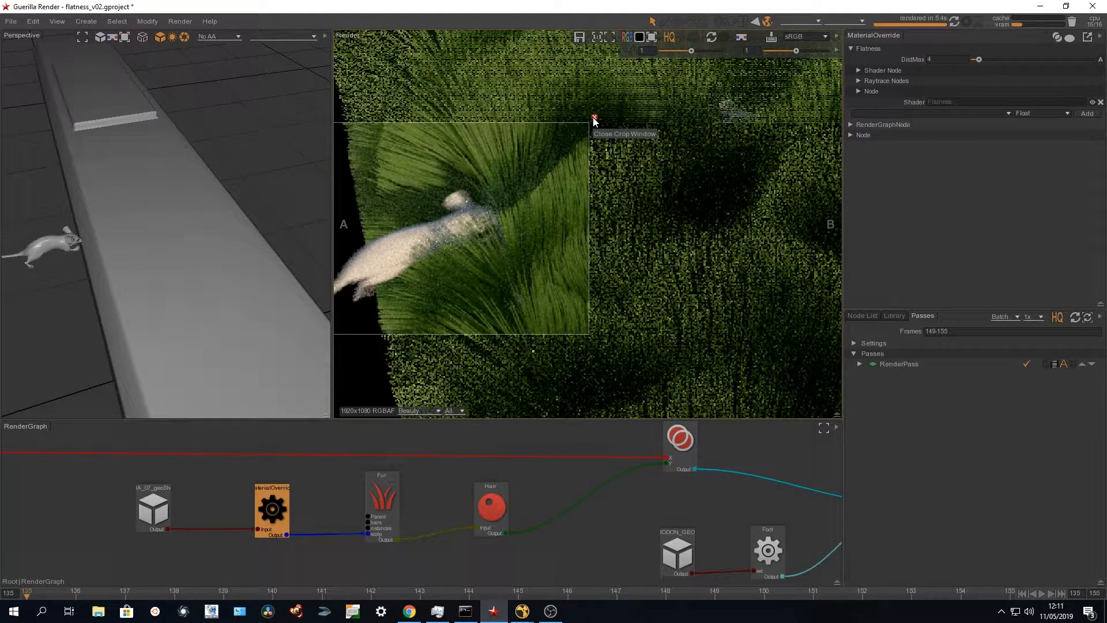
# Close the render crop window and show the Fur node's settings
pyautogui.click(595, 118)
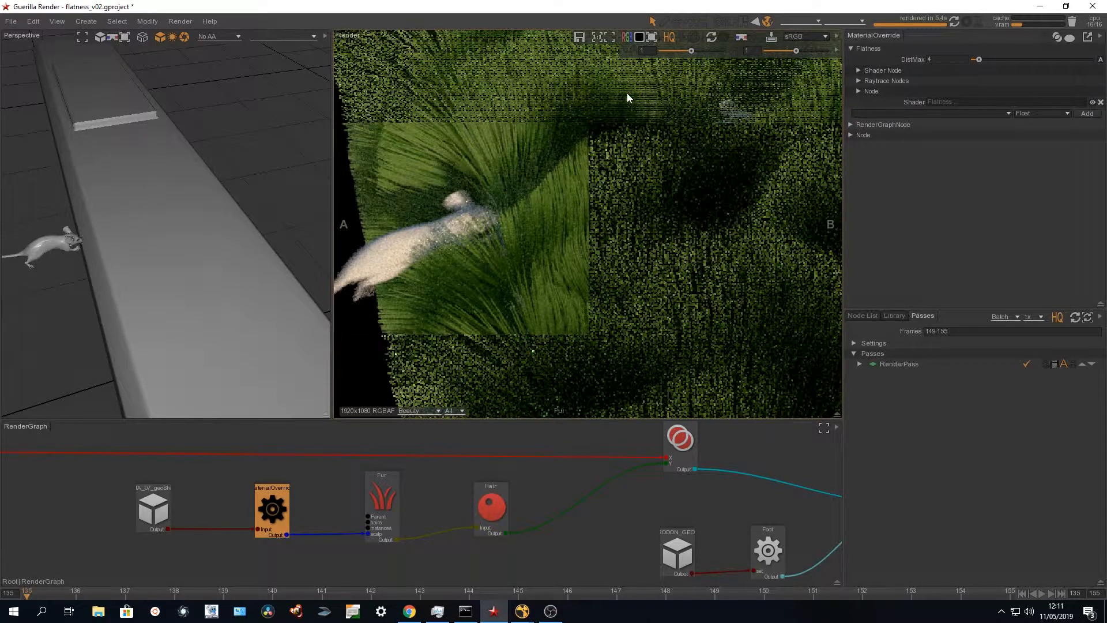
pyautogui.click(614, 39)
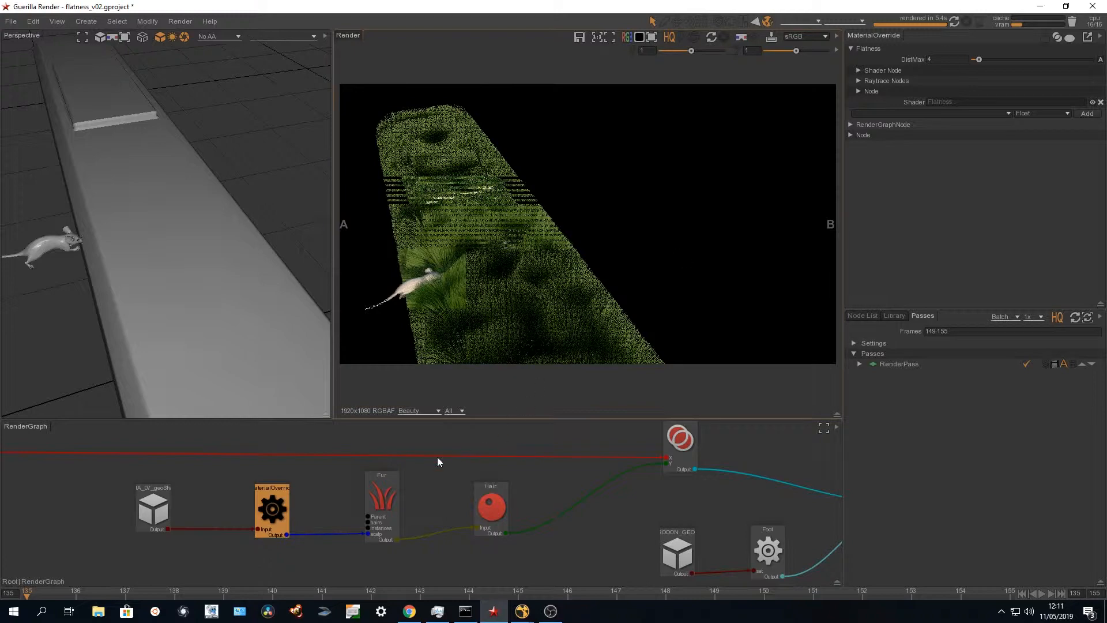
pyautogui.moveTo(372, 496); pyautogui.dragTo(367, 496)
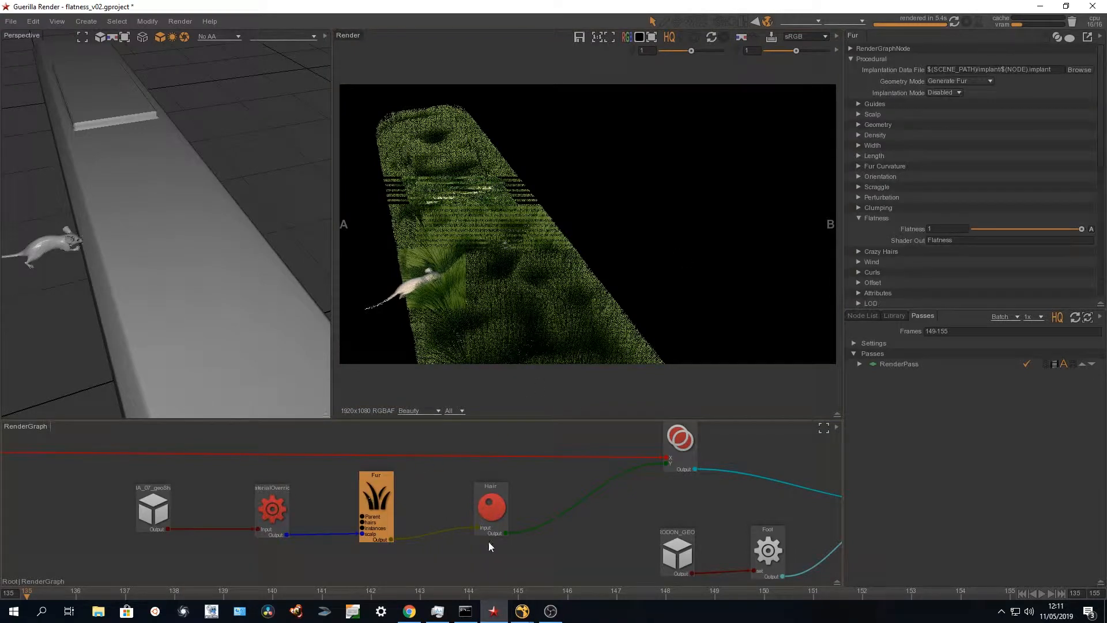
# Switch to Nuke to view the rendered grass sequence
pyautogui.moveTo(522, 610)
pyautogui.click(562, 569)
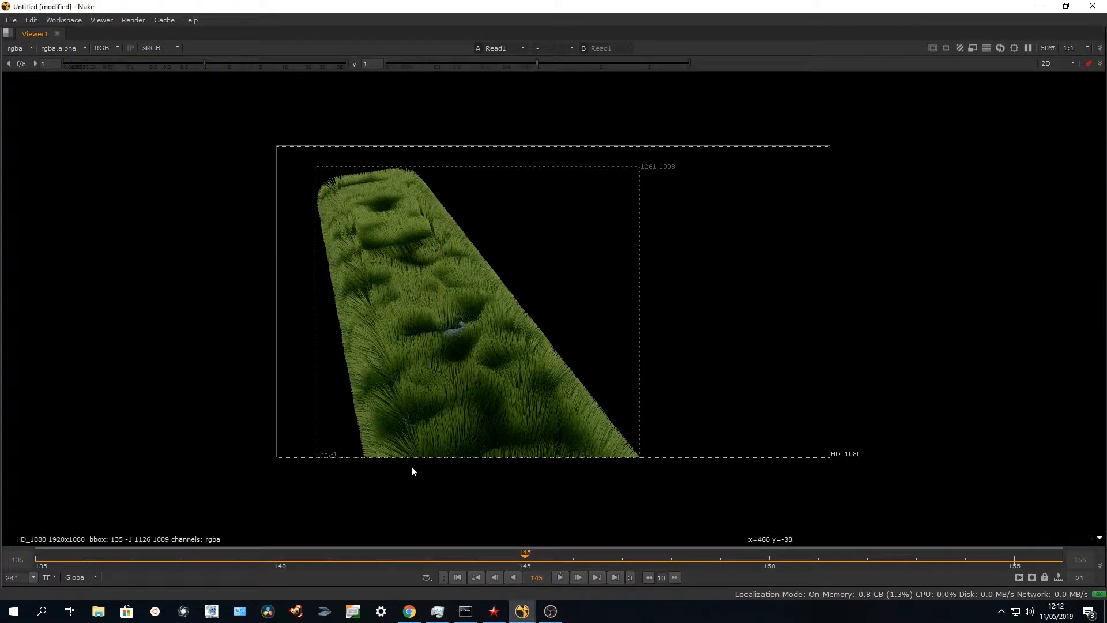